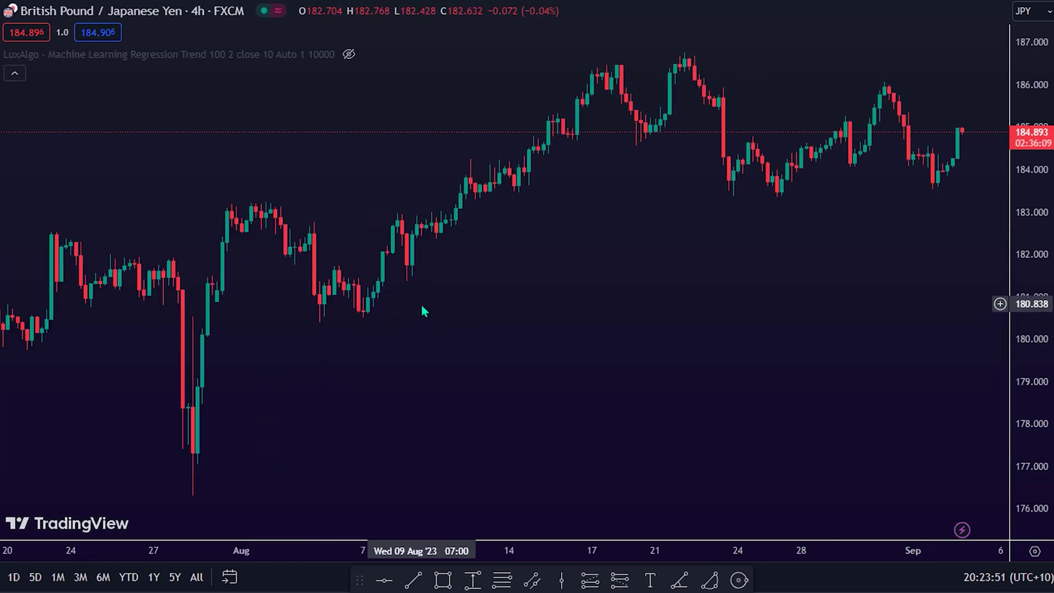
Show the hidden Machine Learning Regression Trend indicator on the GBP/JPY 4-hour chart.
{"action": "scroll", "coordinate": [421, 304], "scroll_direction": "up", "scroll_amount": 5}
{"action": "left_click_drag", "start_coordinate": [421, 304], "coordinate": [463, 315]}
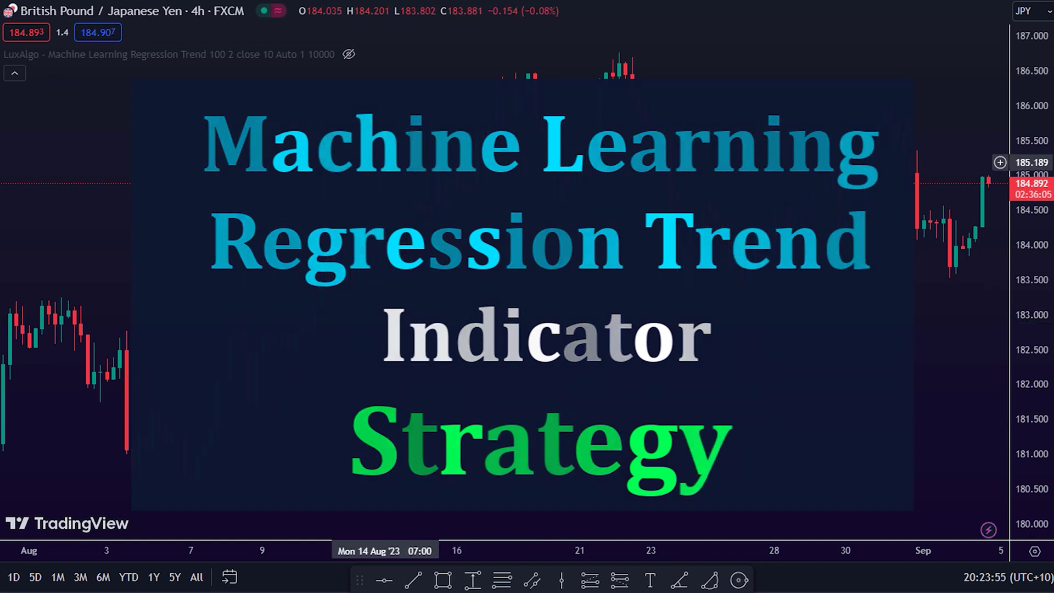
{"action": "left_click", "coordinate": [349, 53]}
{"action": "scroll", "coordinate": [263, 270], "scroll_direction": "up", "scroll_amount": 3}
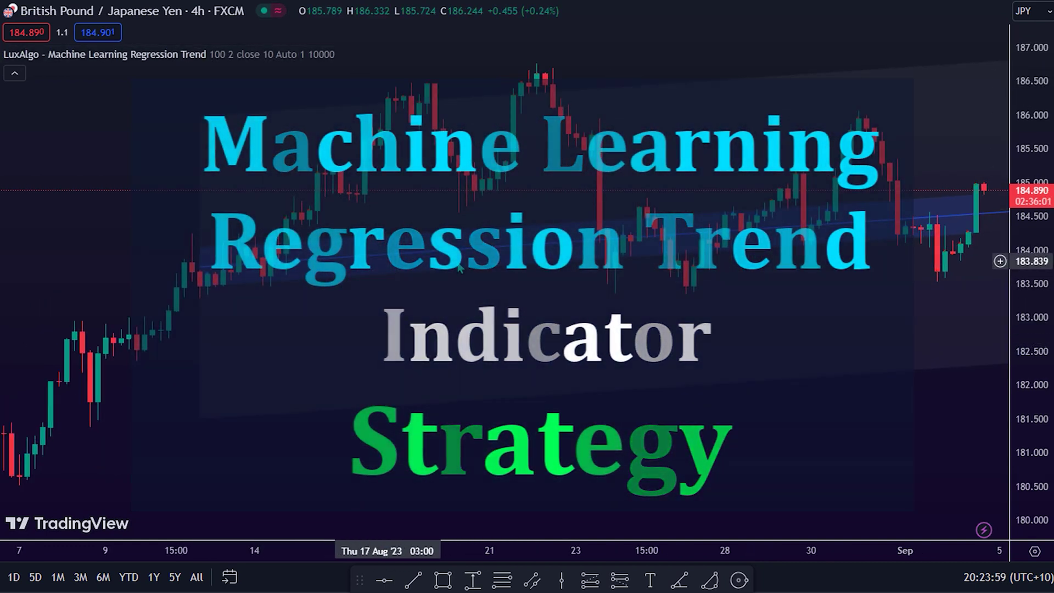
{"action": "left_click_drag", "start_coordinate": [577, 245], "coordinate": [502, 257]}
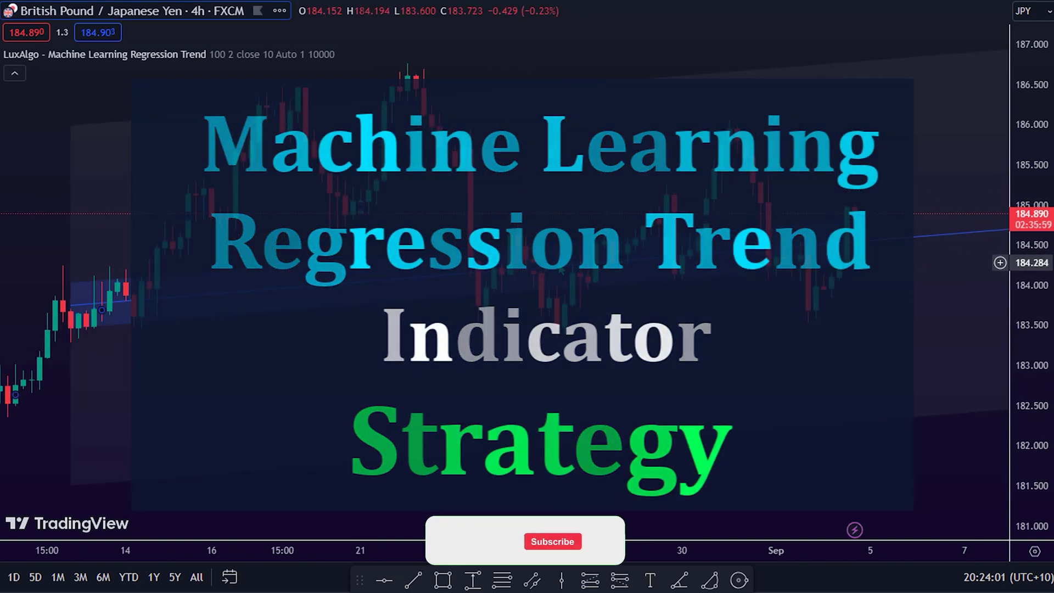
{"action": "left_click_drag", "start_coordinate": [743, 250], "coordinate": [788, 248]}
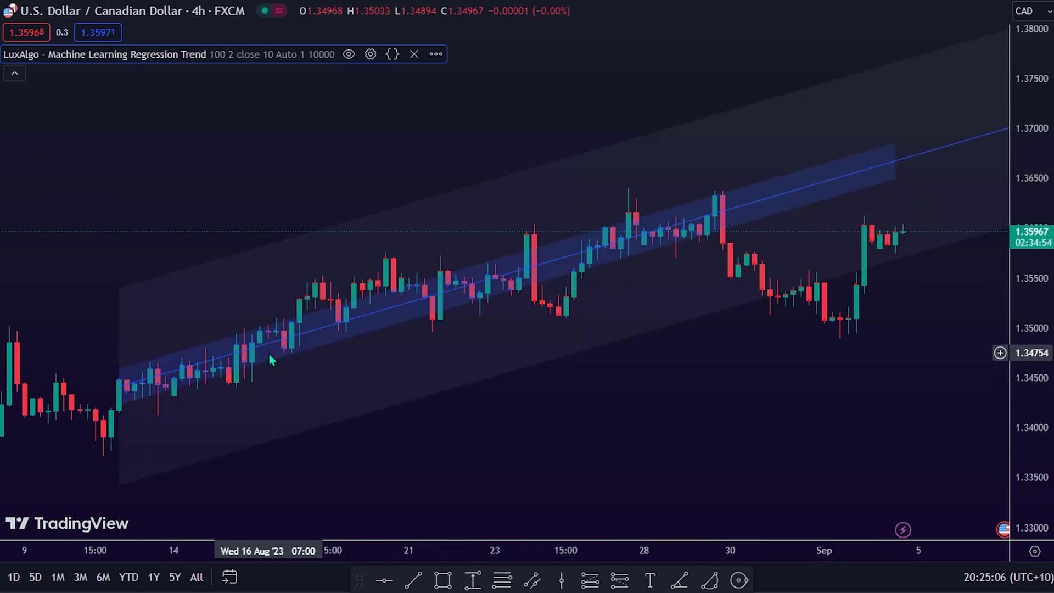
{"action": "scroll", "coordinate": [269, 354], "scroll_direction": "up", "scroll_amount": 1}
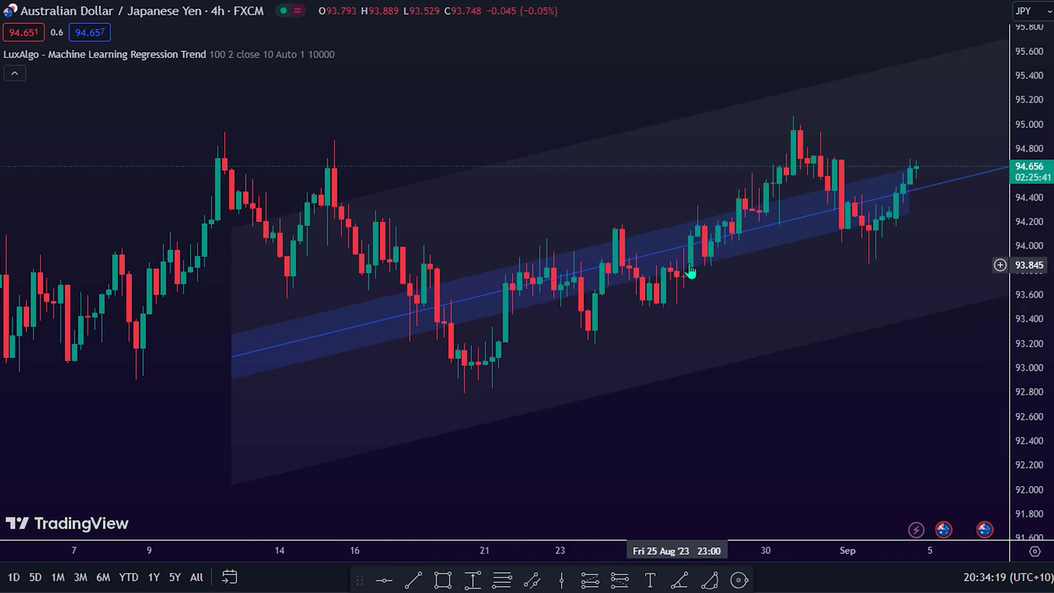
{"action": "scroll", "coordinate": [701, 273], "scroll_direction": "up", "scroll_amount": 2}
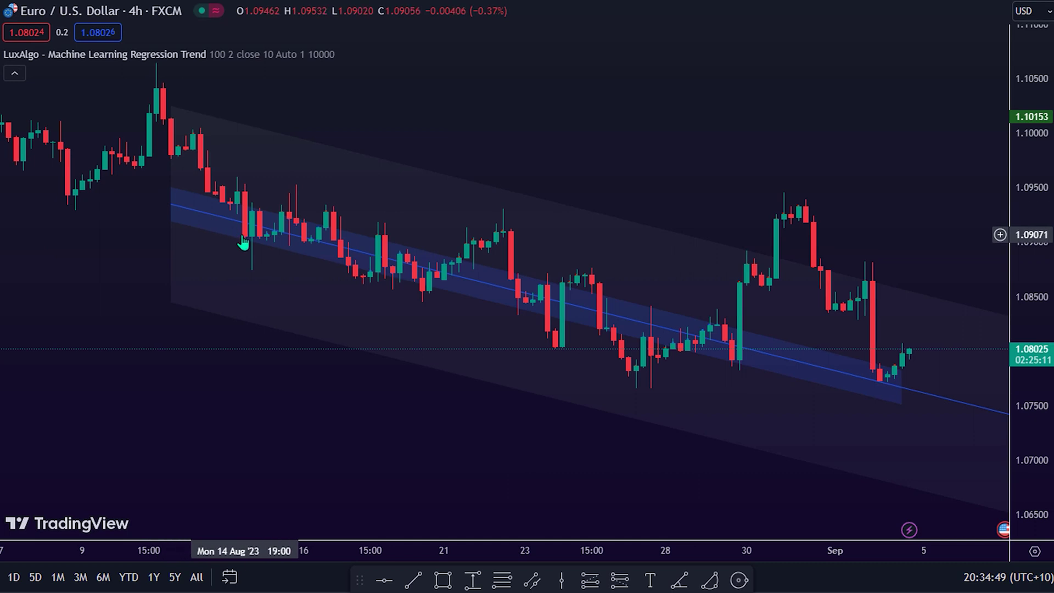
{"action": "scroll", "coordinate": [330, 248], "scroll_direction": "up", "scroll_amount": 1}
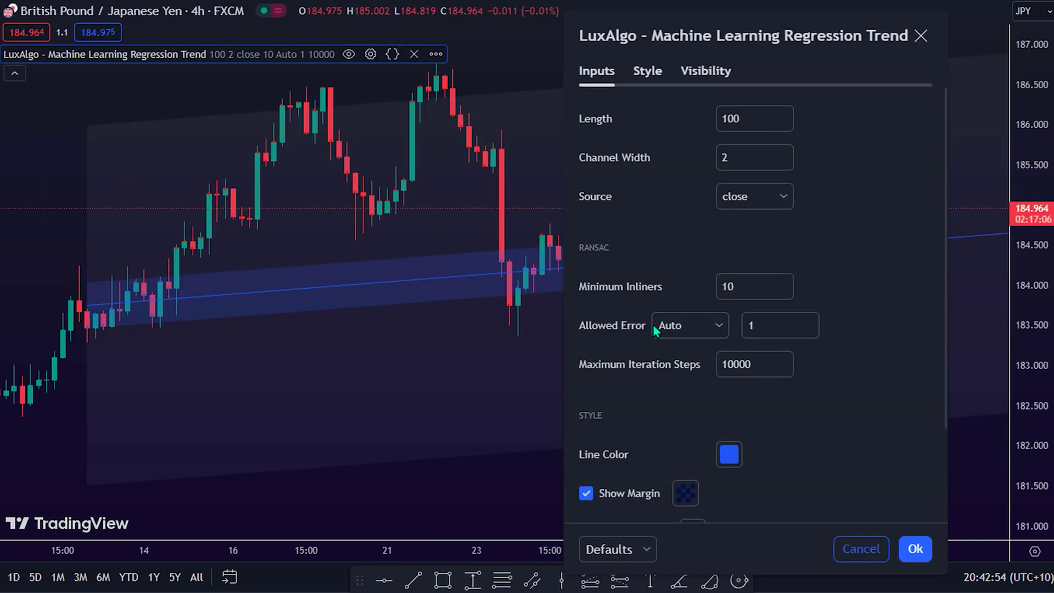
Set the indicator's Allowed Error value to 2.5 in Auto mode.
{"action": "left_click", "coordinate": [717, 328]}
{"action": "left_click", "coordinate": [765, 323]}
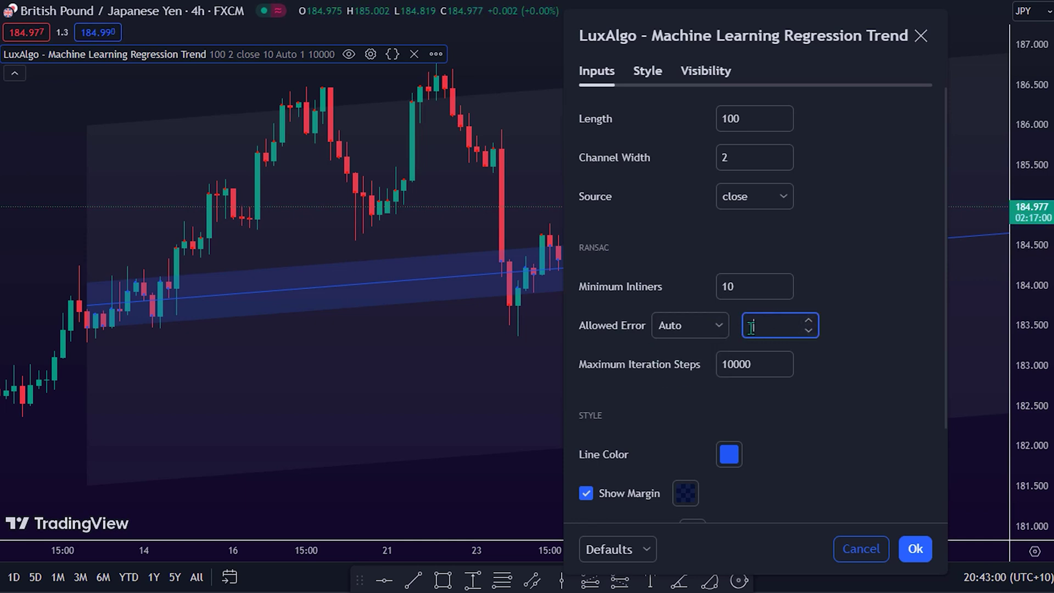
{"action": "key", "text": "BackSpace"}
{"action": "type", "text": "4.5"}
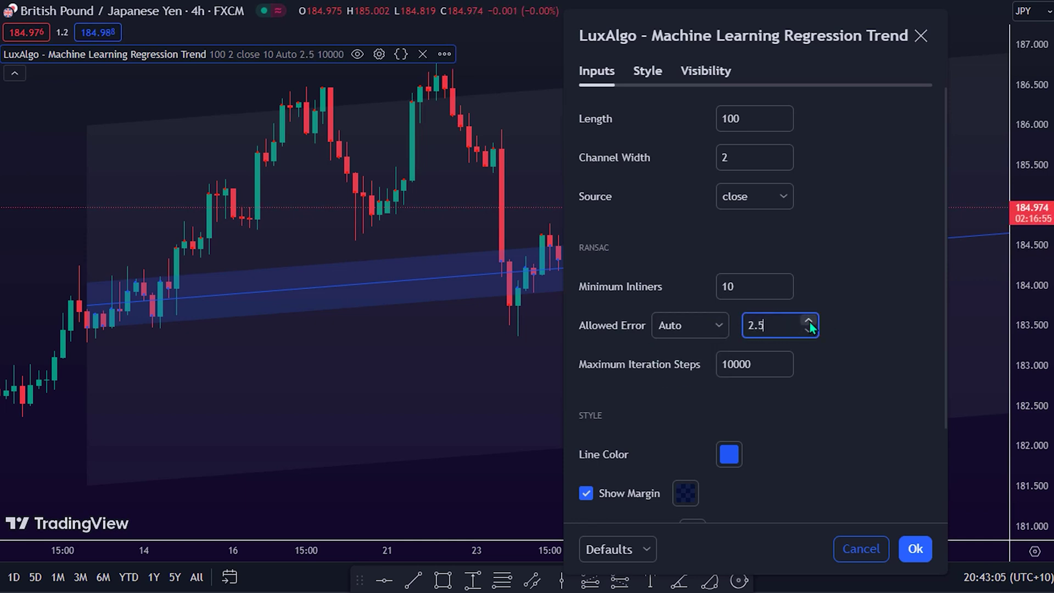
Raise the Allowed Error value stepwise to 8.5 to see how the margin responds.
{"action": "left_click", "coordinate": [809, 321]}
{"action": "left_click", "coordinate": [809, 322]}
{"action": "left_click", "coordinate": [809, 321]}
{"action": "left_click", "coordinate": [809, 322]}
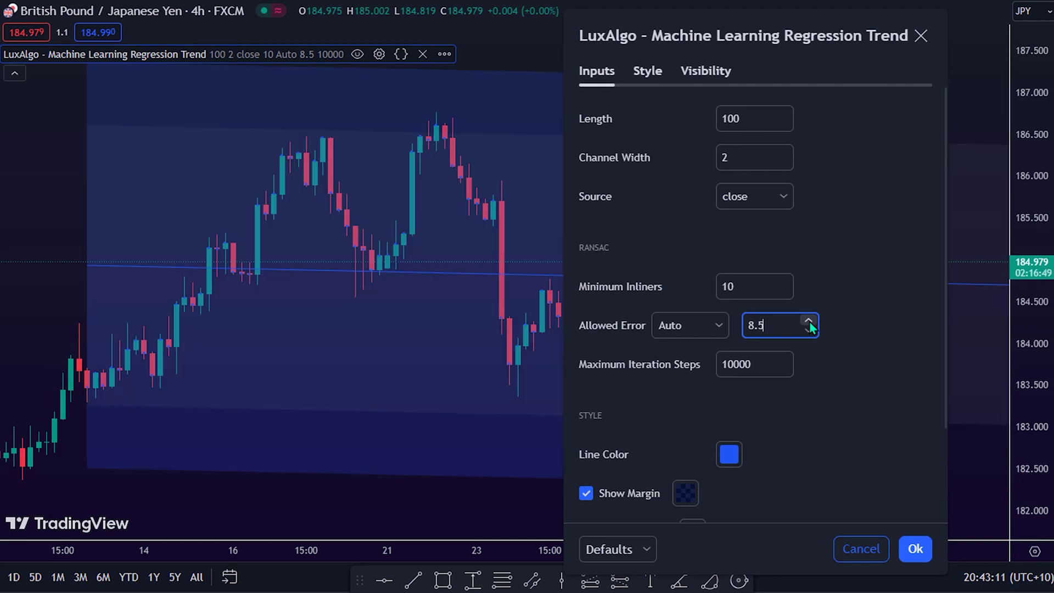
Lower the Allowed Error value stepwise to 3.5.
{"action": "left_click", "coordinate": [809, 330]}
{"action": "left_click", "coordinate": [809, 330]}
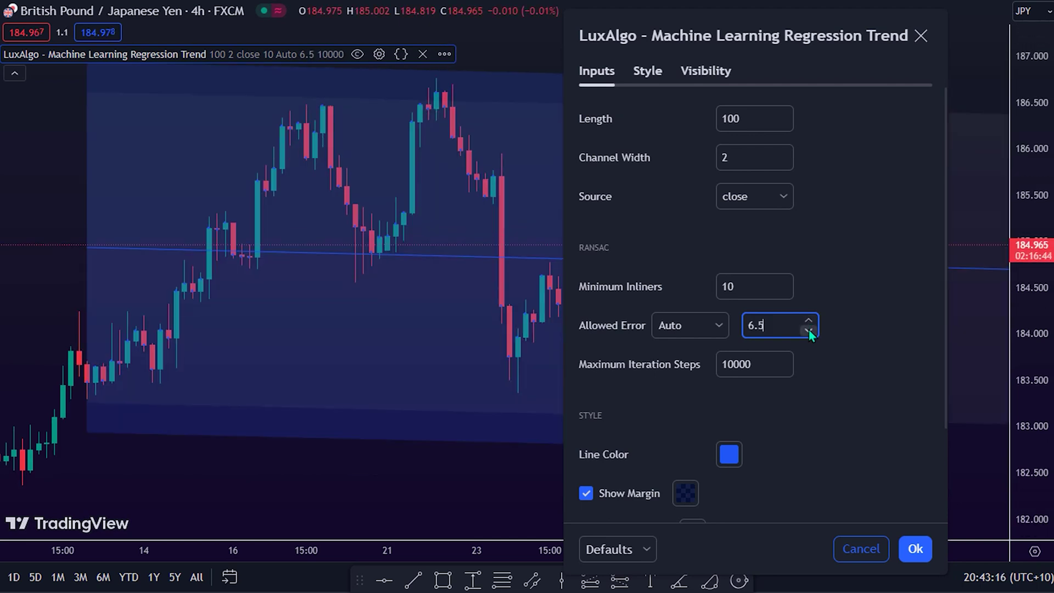
{"action": "left_click", "coordinate": [809, 330]}
{"action": "left_click", "coordinate": [809, 331]}
{"action": "left_click", "coordinate": [809, 330]}
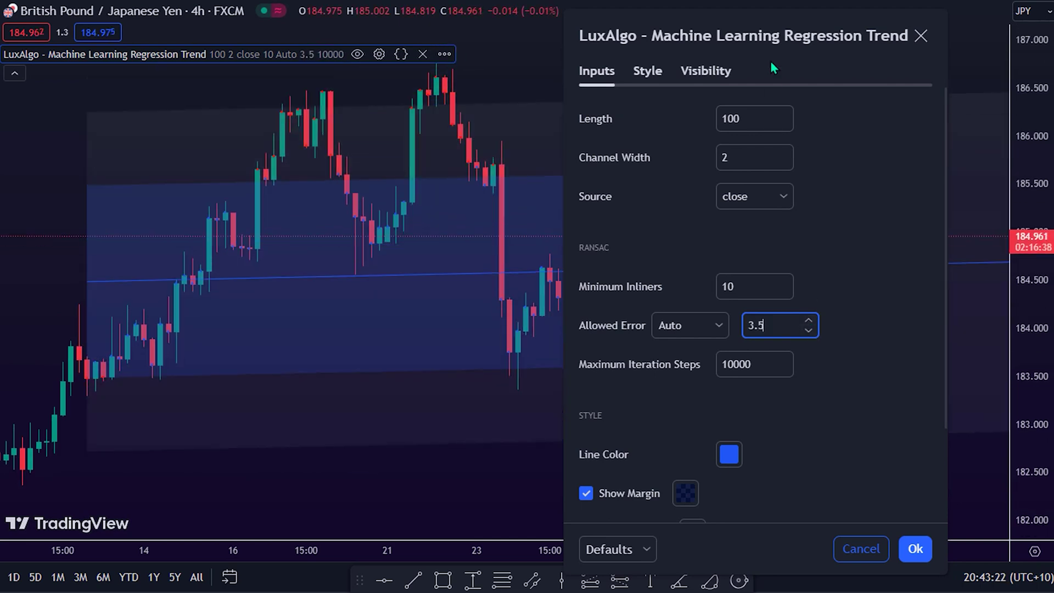
Move the settings dialog aside to uncover more of the chart and lower the Allowed Error value to 0.5.
{"action": "left_click_drag", "start_coordinate": [769, 50], "coordinate": [872, 52]}
{"action": "left_click", "coordinate": [911, 332]}
{"action": "left_click", "coordinate": [911, 332]}
{"action": "left_click", "coordinate": [911, 332]}
{"action": "left_click", "coordinate": [911, 332]}
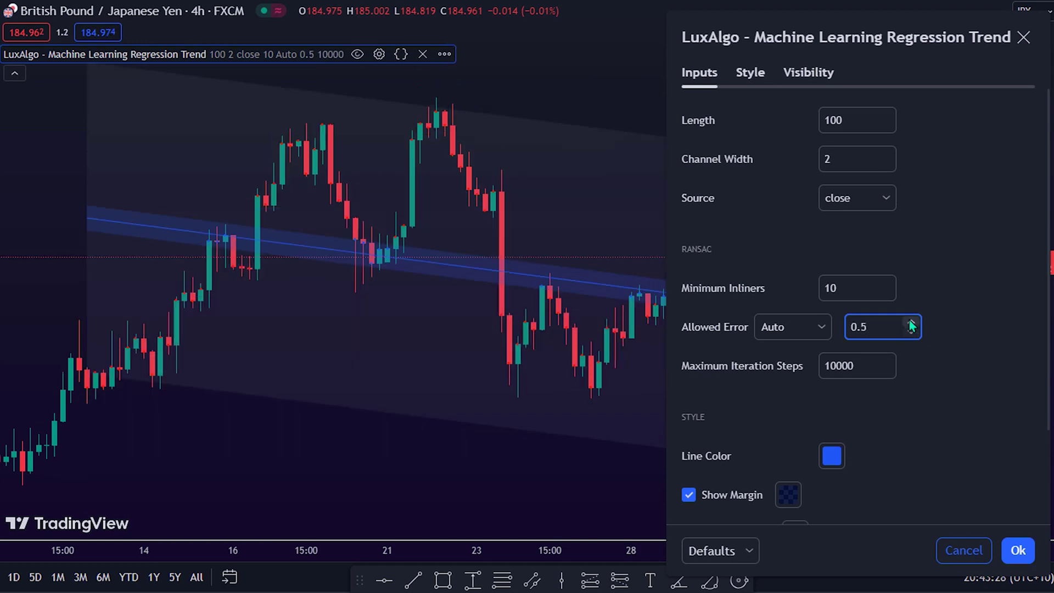
{"action": "left_click", "coordinate": [911, 332]}
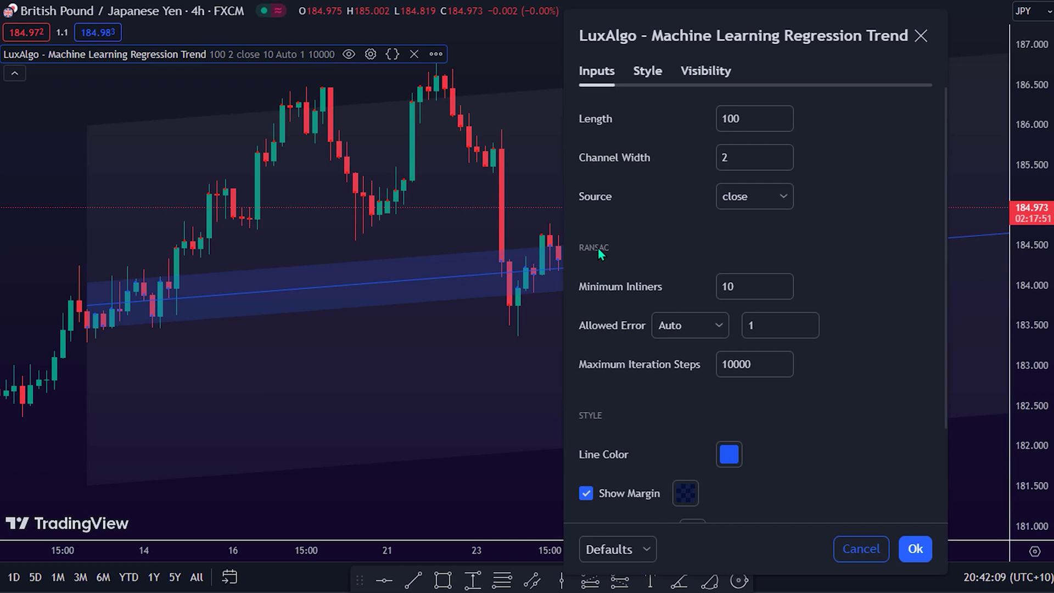
{"action": "left_click", "coordinate": [741, 290]}
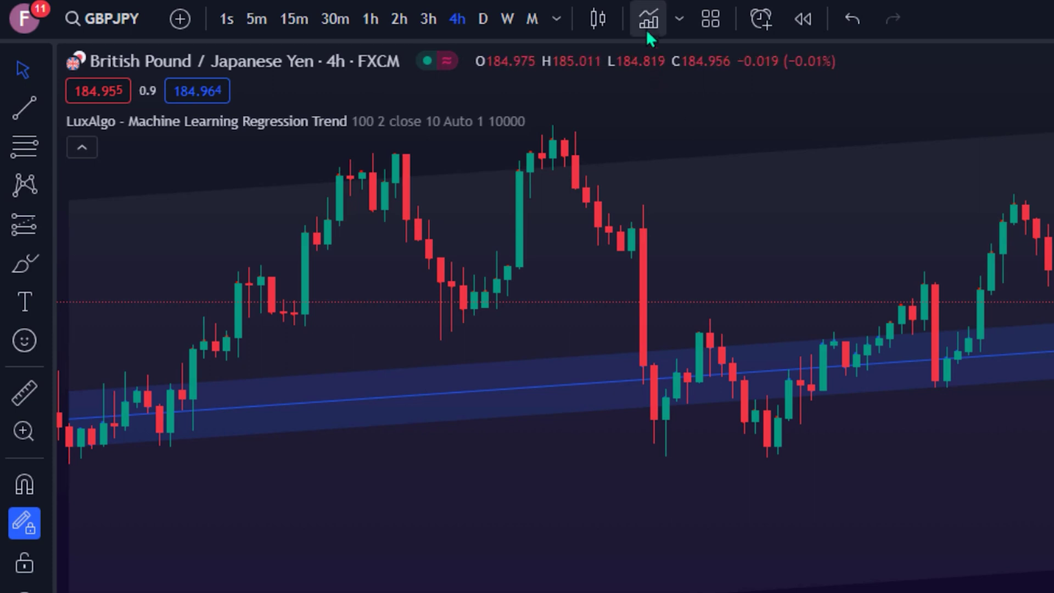
Search the indicator library for "Machine Learning Regression Trend" and close the library.
{"action": "left_click", "coordinate": [647, 28]}
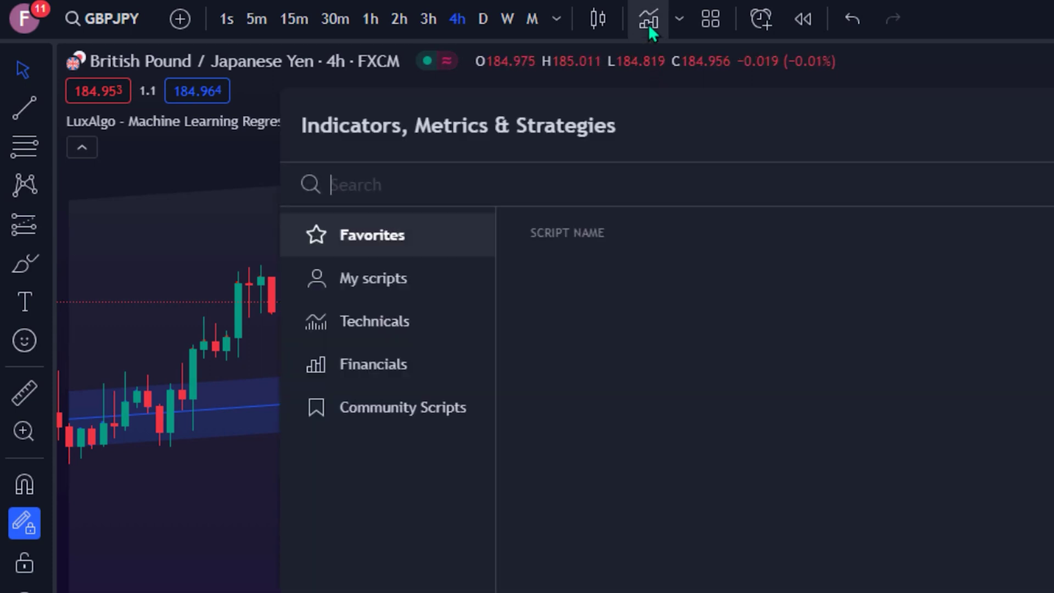
{"action": "type", "text": "Machine Learning Regression Trend"}
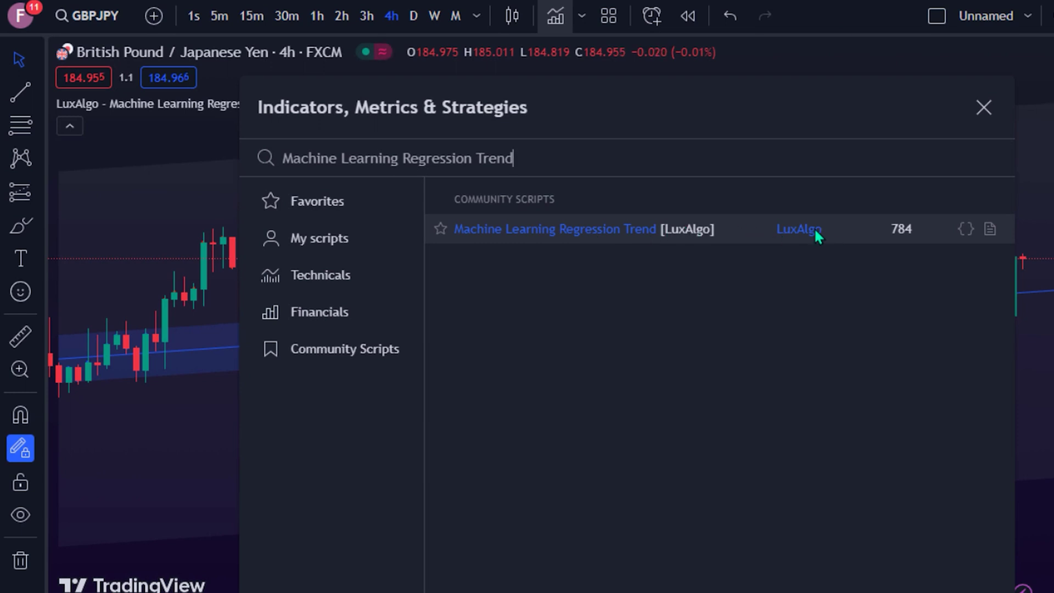
{"action": "left_click", "coordinate": [985, 107]}
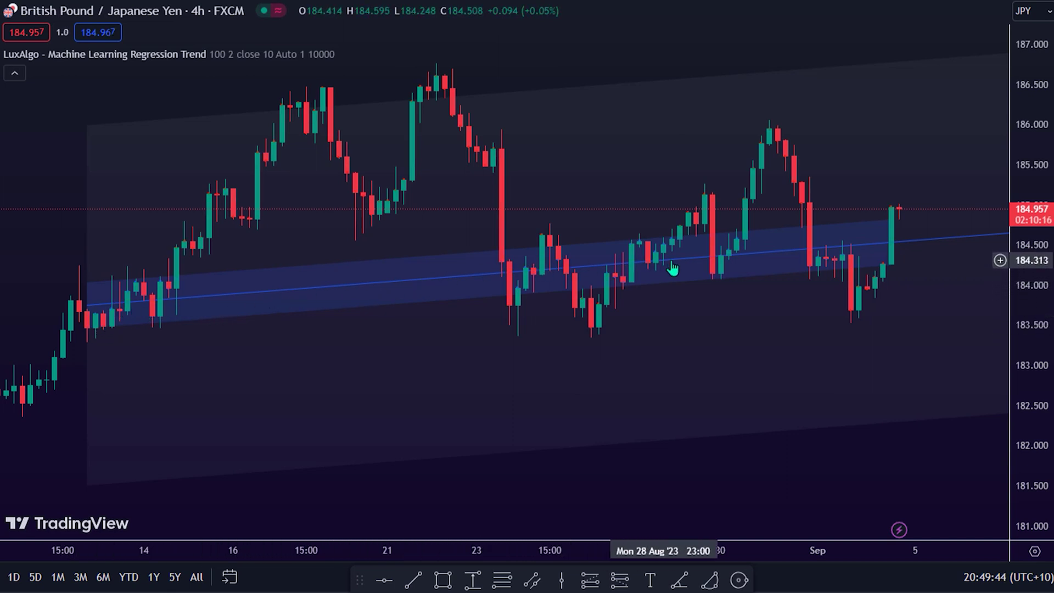
Open the Machine Learning Regression Trend settings on the EUR/USD chart and move the dialog away from the regression channel.
{"action": "scroll", "coordinate": [680, 269], "scroll_direction": "down", "scroll_amount": 1}
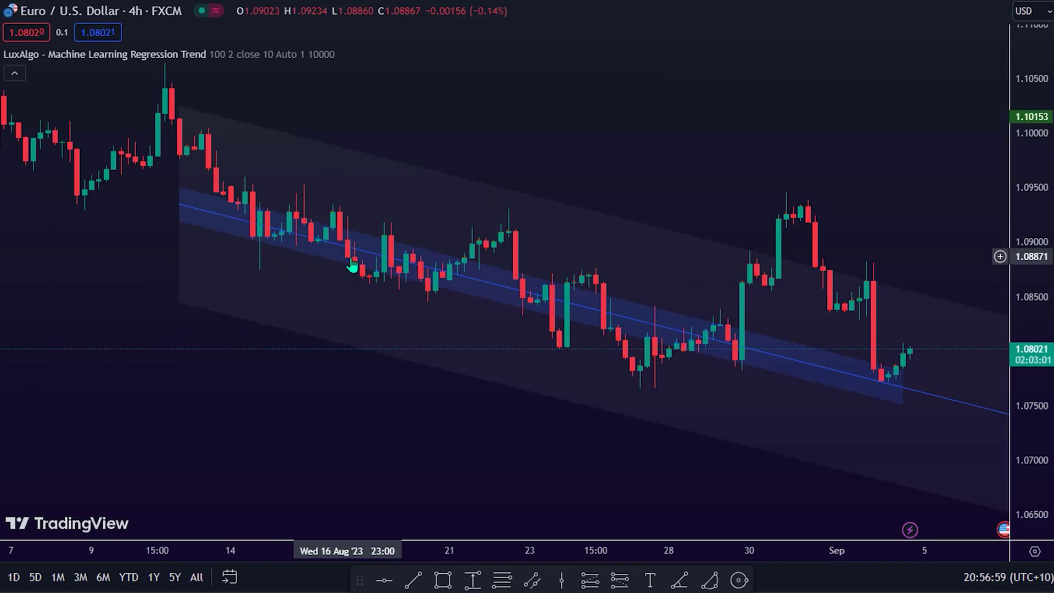
{"action": "right_click", "coordinate": [486, 288]}
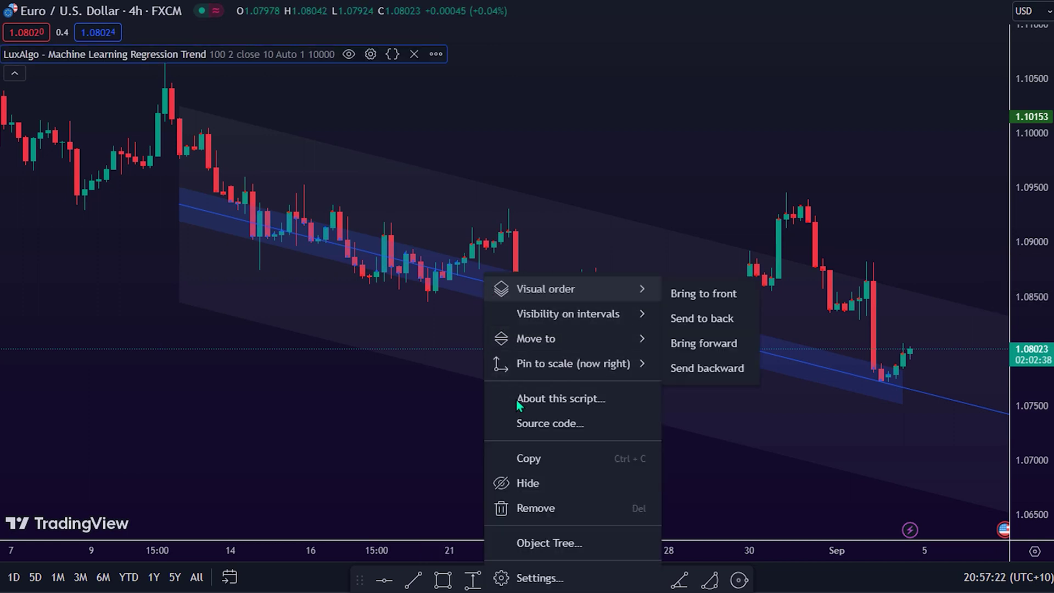
{"action": "left_click", "coordinate": [541, 581]}
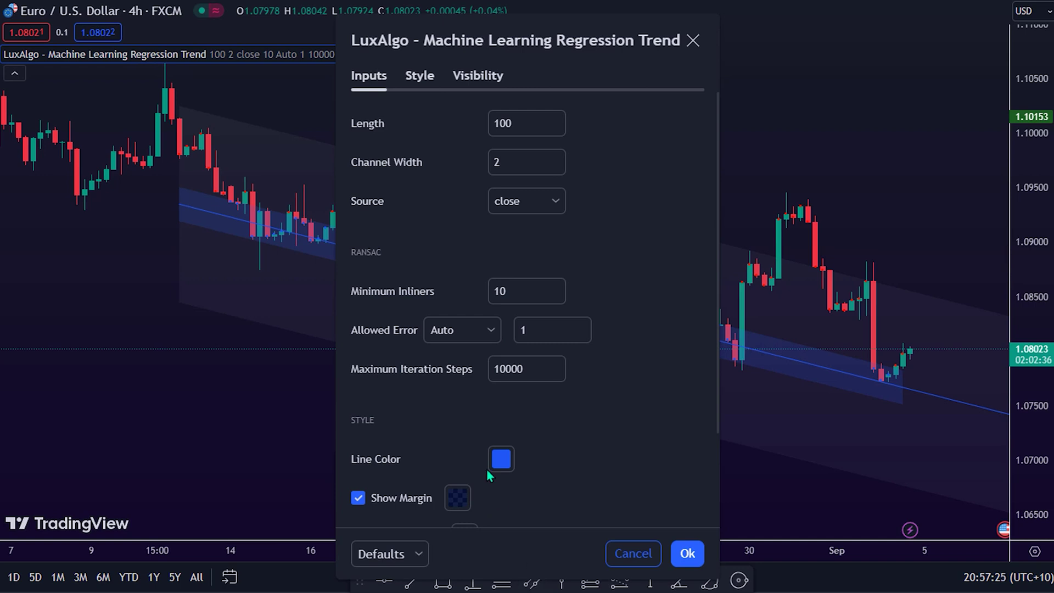
{"action": "left_click_drag", "start_coordinate": [405, 50], "coordinate": [721, 47]}
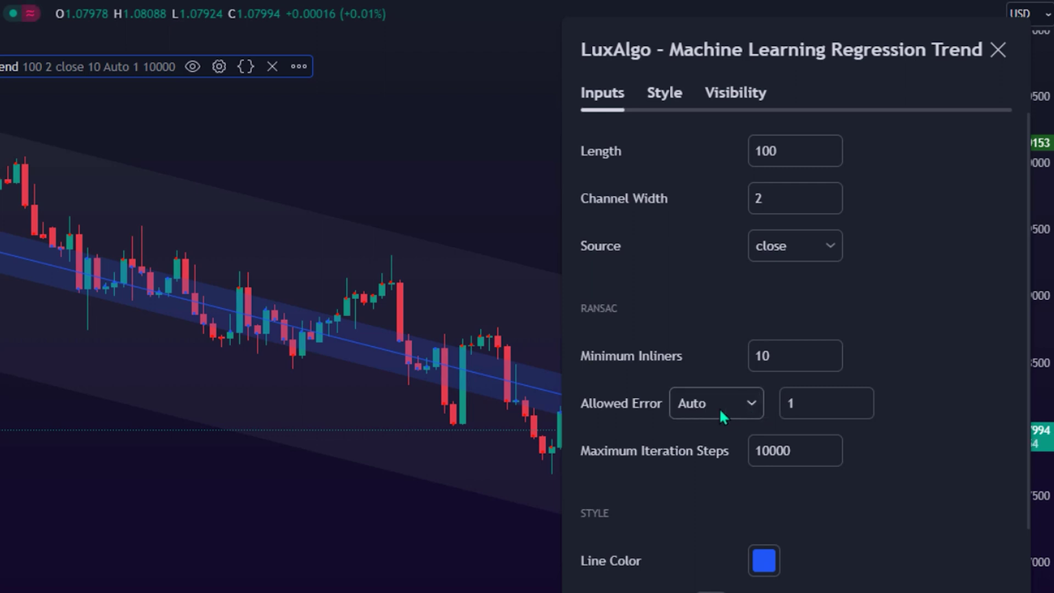
Switch the Allowed Error mode to Fixed to view its effect and return it to Auto.
{"action": "left_click", "coordinate": [700, 410]}
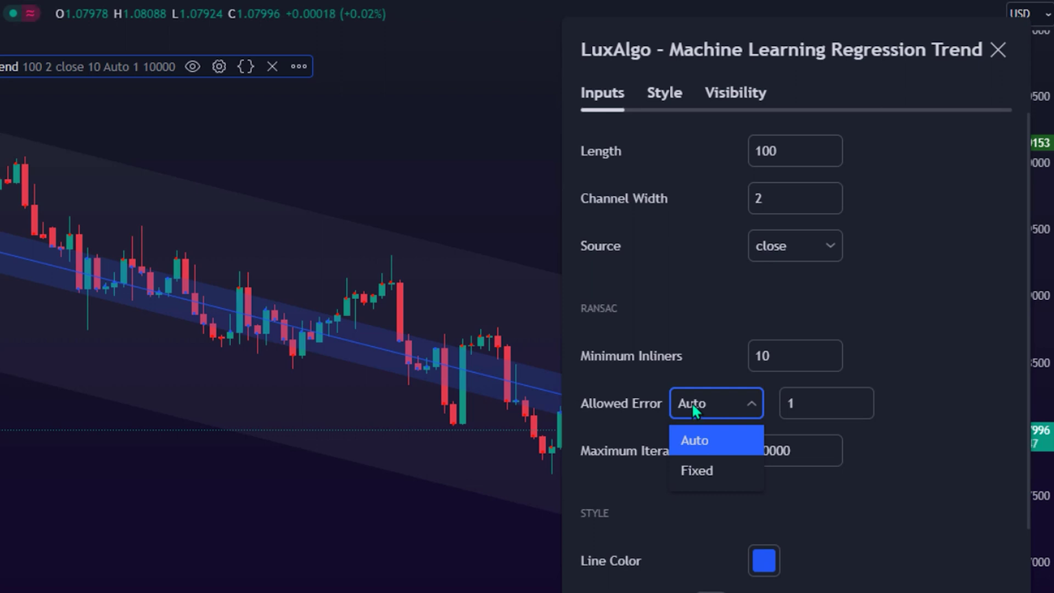
{"action": "left_click", "coordinate": [701, 466]}
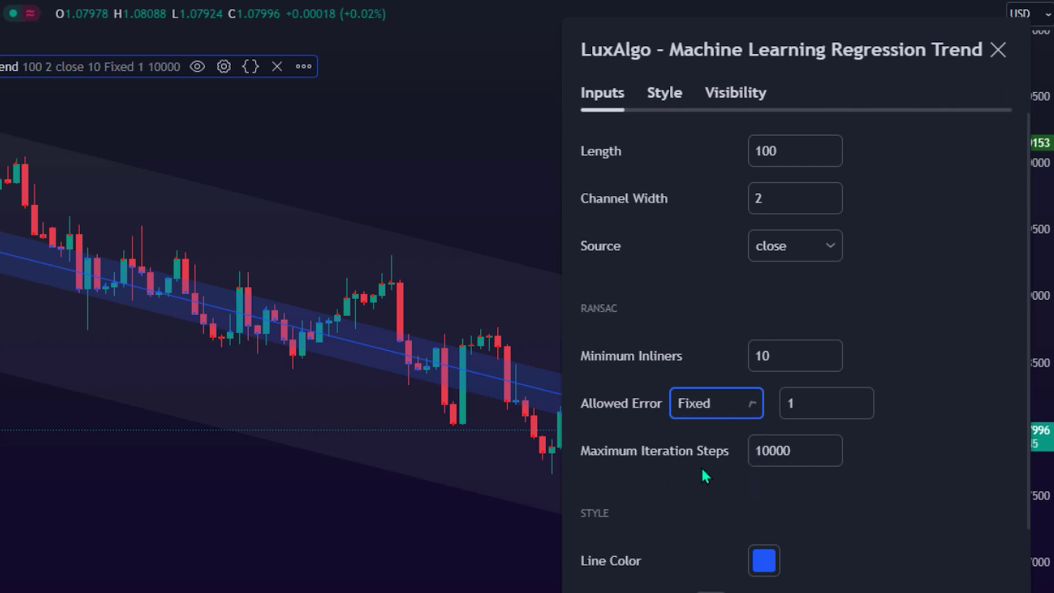
{"action": "left_click", "coordinate": [705, 409]}
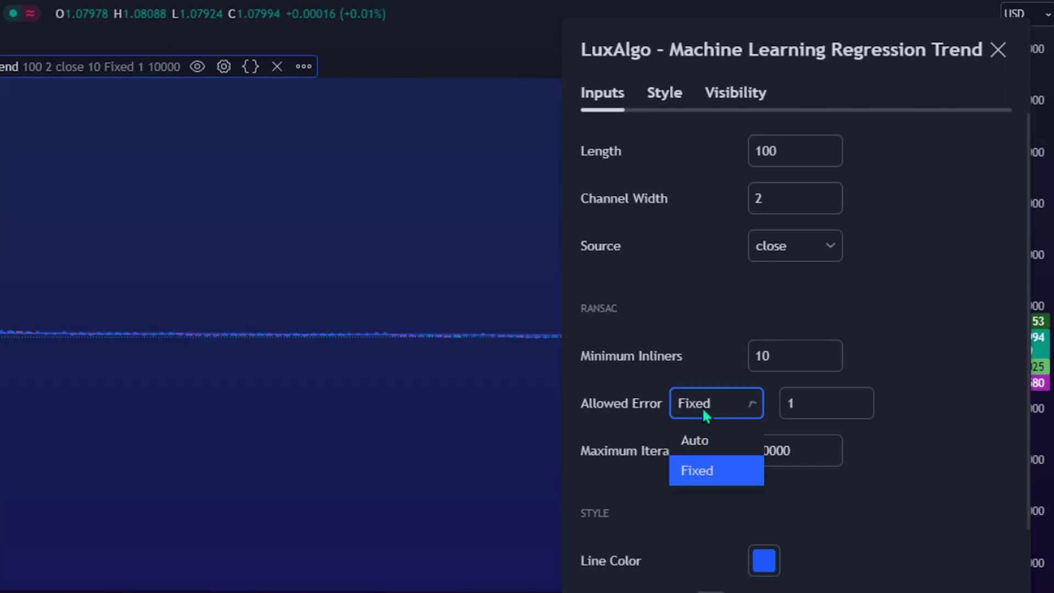
{"action": "left_click", "coordinate": [697, 441]}
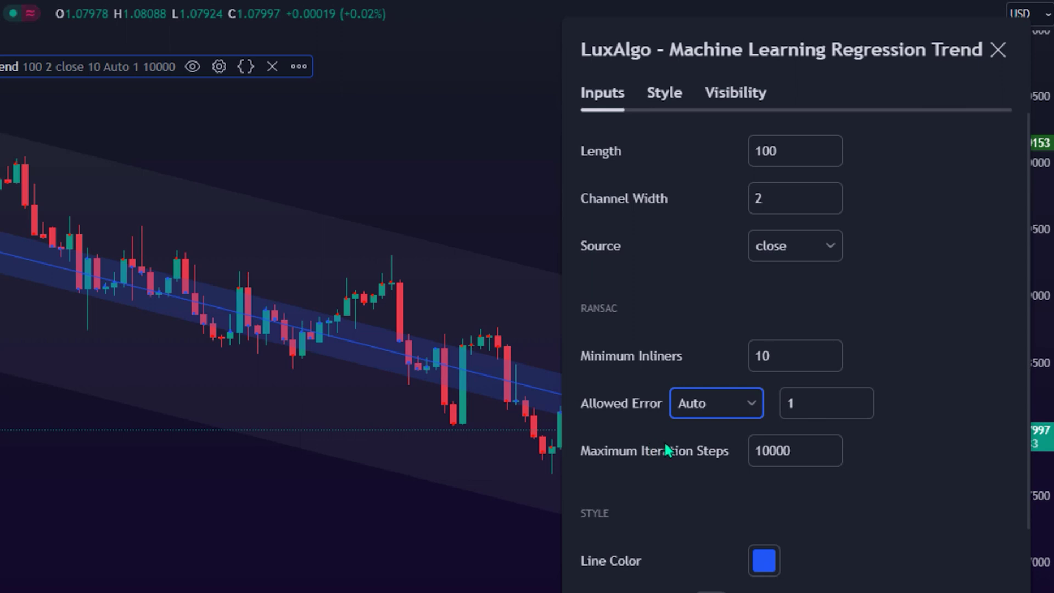
{"action": "left_click", "coordinate": [621, 309]}
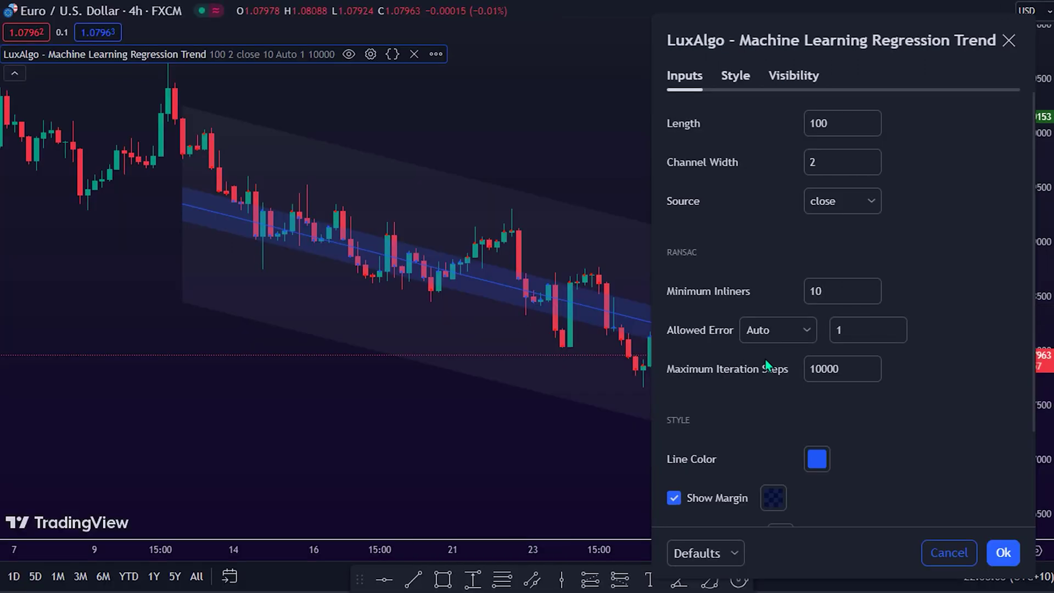
Close the indicator settings and examine EUR/USD price action around the regression channel from mid-August to early September.
{"action": "left_click", "coordinate": [590, 339]}
{"action": "scroll", "coordinate": [582, 330], "scroll_direction": "down", "scroll_amount": 1}
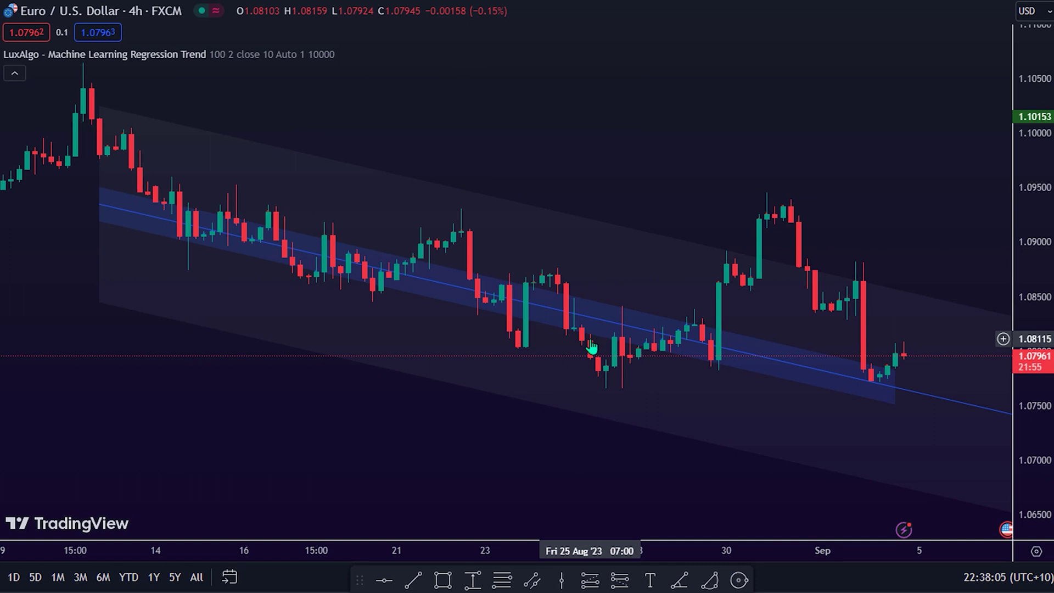
{"action": "scroll", "coordinate": [518, 306], "scroll_direction": "up", "scroll_amount": 3}
{"action": "scroll", "coordinate": [546, 226], "scroll_direction": "down", "scroll_amount": 2}
{"action": "left_click_drag", "start_coordinate": [538, 221], "coordinate": [394, 206]}
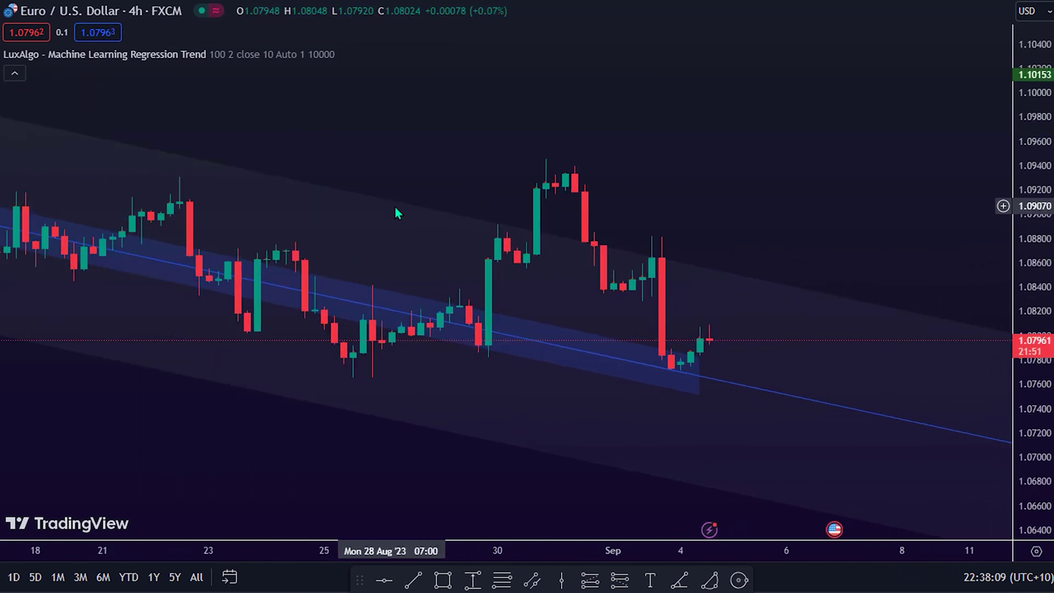
{"action": "left_click_drag", "start_coordinate": [355, 207], "coordinate": [675, 264]}
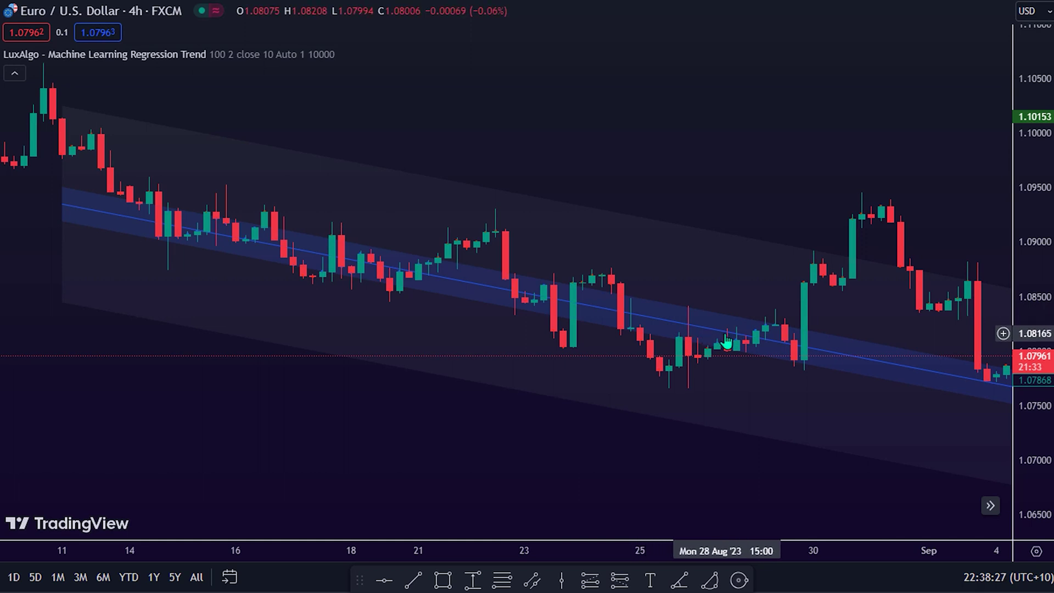
{"action": "scroll", "coordinate": [728, 342], "scroll_direction": "up", "scroll_amount": 2}
{"action": "scroll", "coordinate": [689, 328], "scroll_direction": "up", "scroll_amount": 2}
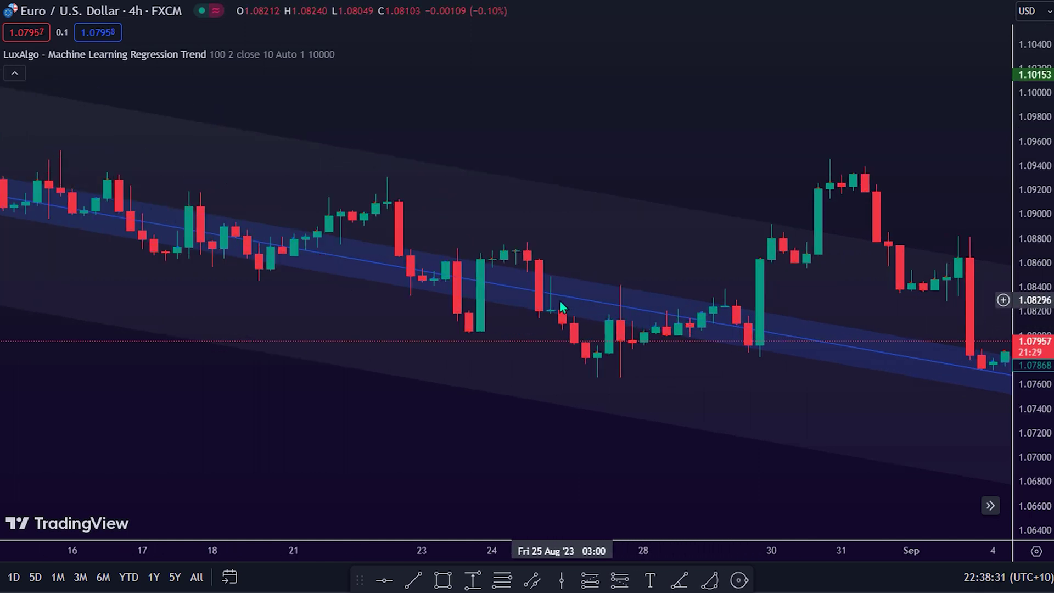
{"action": "left_click_drag", "start_coordinate": [514, 299], "coordinate": [680, 321]}
{"action": "scroll", "coordinate": [690, 322], "scroll_direction": "up", "scroll_amount": 1}
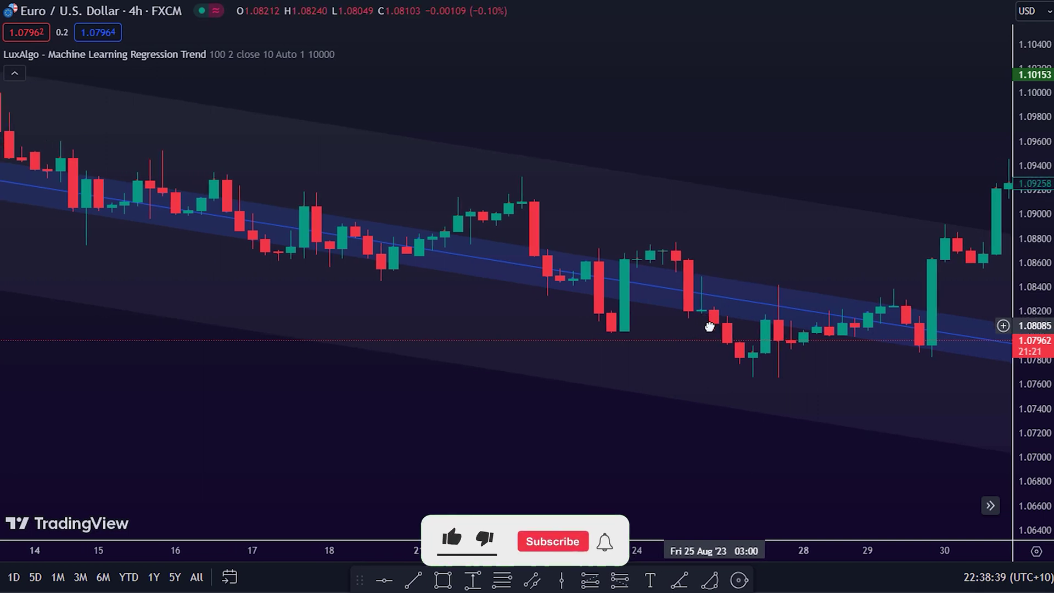
Open the regression trend indicator's settings and view the line colour choices among its style options.
{"action": "double_click", "coordinate": [709, 324]}
{"action": "scroll", "coordinate": [789, 366], "scroll_direction": "down", "scroll_amount": 2}
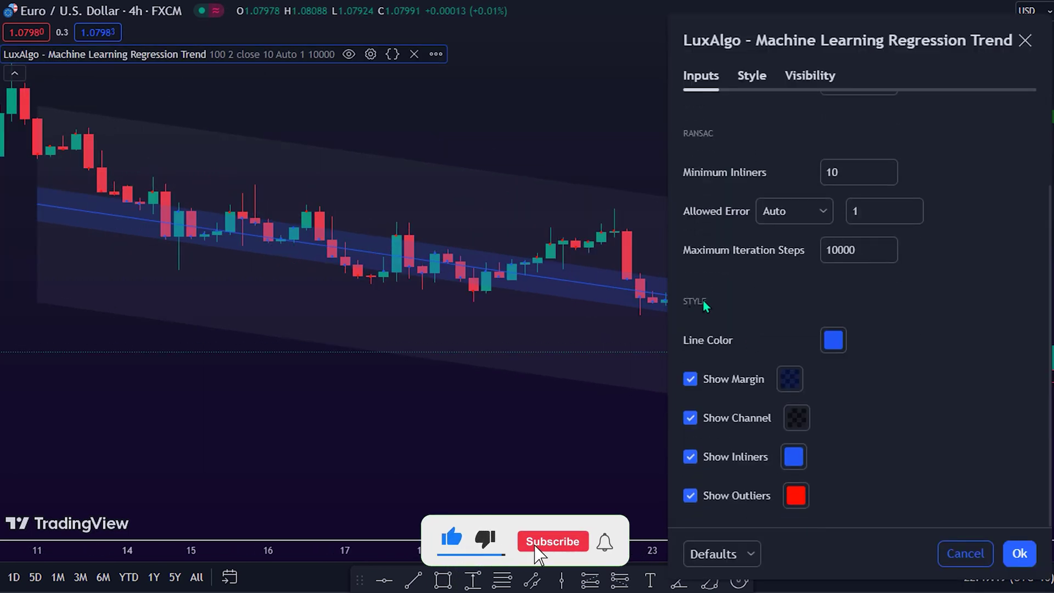
{"action": "left_click", "coordinate": [829, 342]}
{"action": "left_click", "coordinate": [693, 377]}
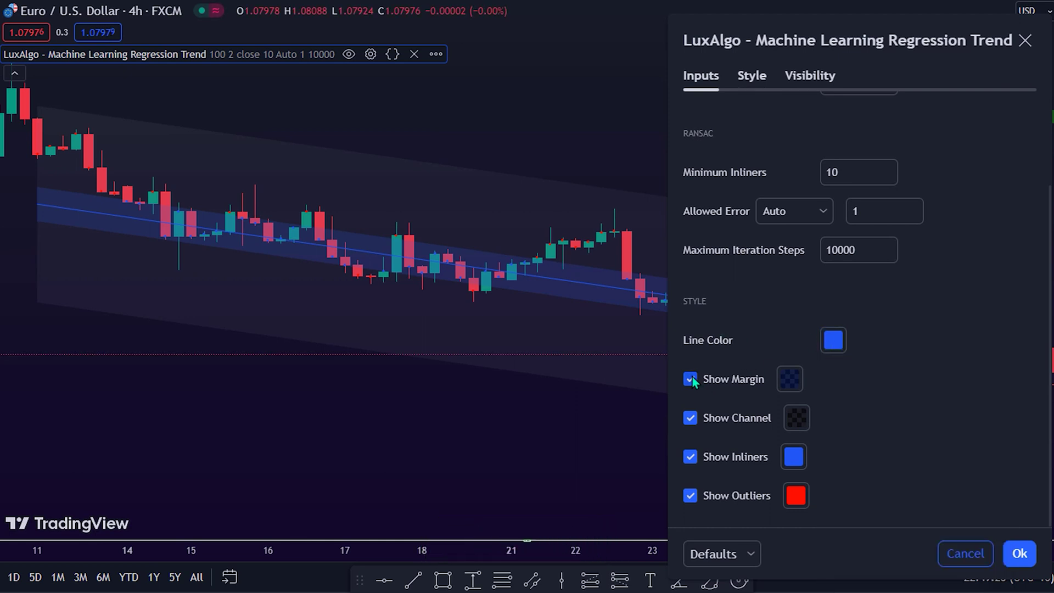
Try toggling the Show Margin, Show Channel and Show Inliners options, and accept the indicator settings.
{"action": "left_click", "coordinate": [691, 454]}
{"action": "left_click", "coordinate": [690, 379]}
{"action": "left_click", "coordinate": [691, 419]}
{"action": "left_click", "coordinate": [692, 458]}
{"action": "left_click", "coordinate": [1021, 553]}
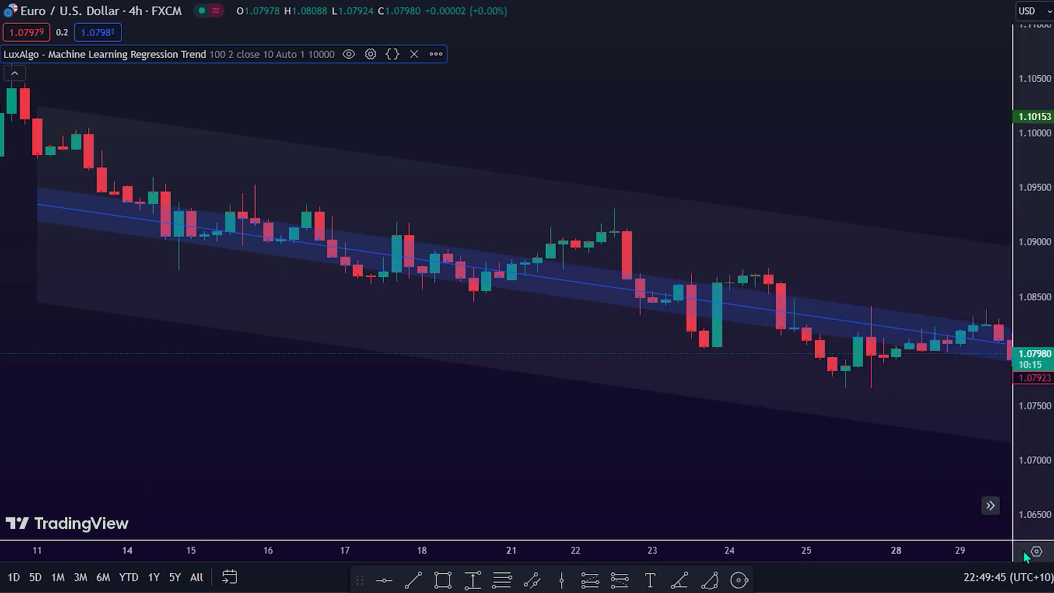
{"action": "scroll", "coordinate": [855, 424], "scroll_direction": "down", "scroll_amount": 3}
{"action": "left_click_drag", "start_coordinate": [720, 412], "coordinate": [551, 384]}
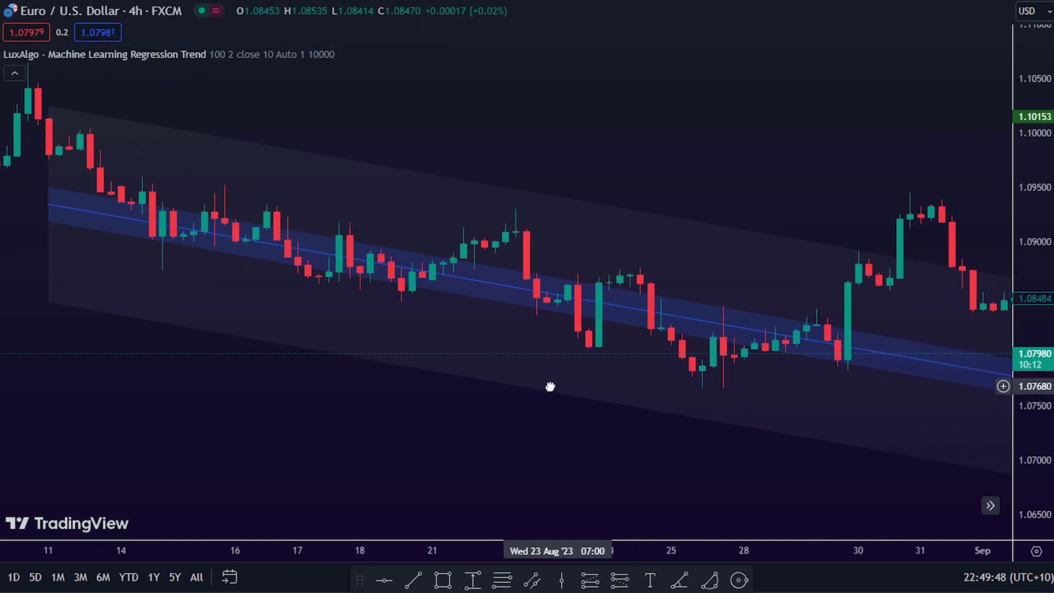
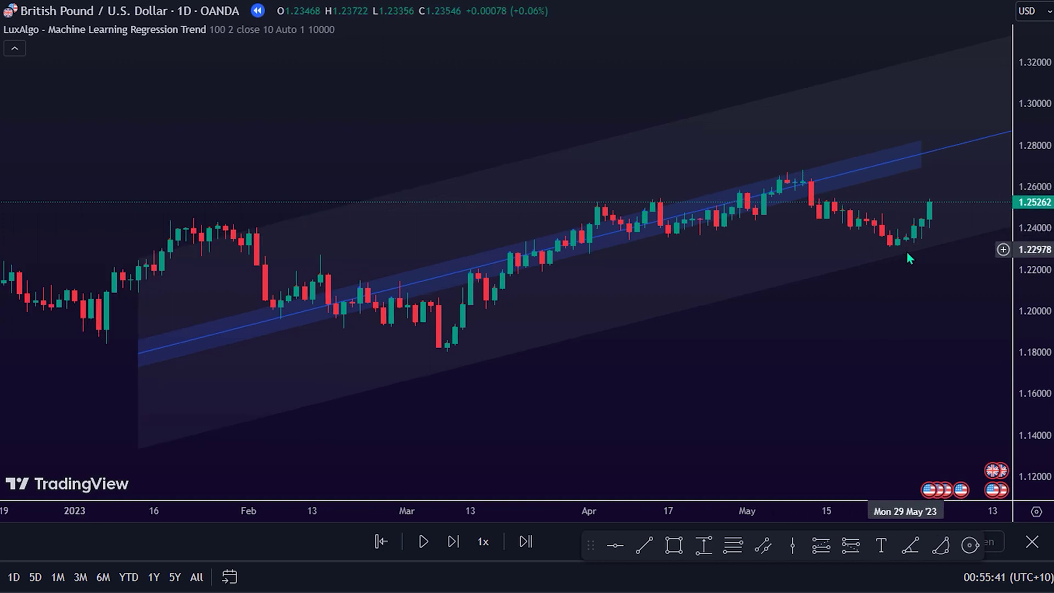
Place a long position on the GBP/USD daily chart at 1 June 2023, with entry 1.25305, stop 1.22377 and target 1.31688.
{"action": "left_click_drag", "start_coordinate": [909, 262], "coordinate": [805, 271]}
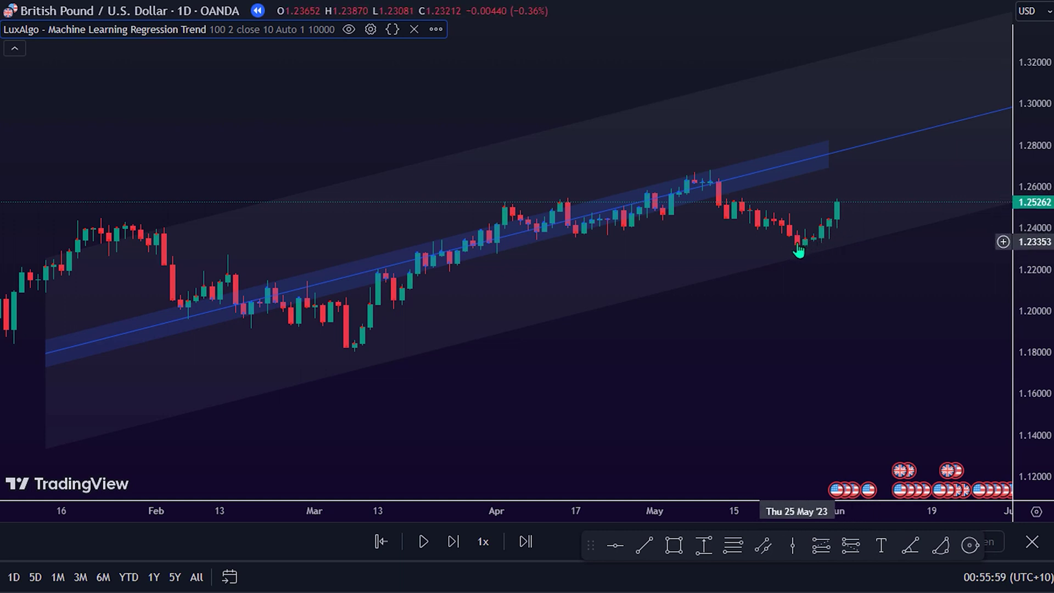
{"action": "left_click", "coordinate": [841, 204]}
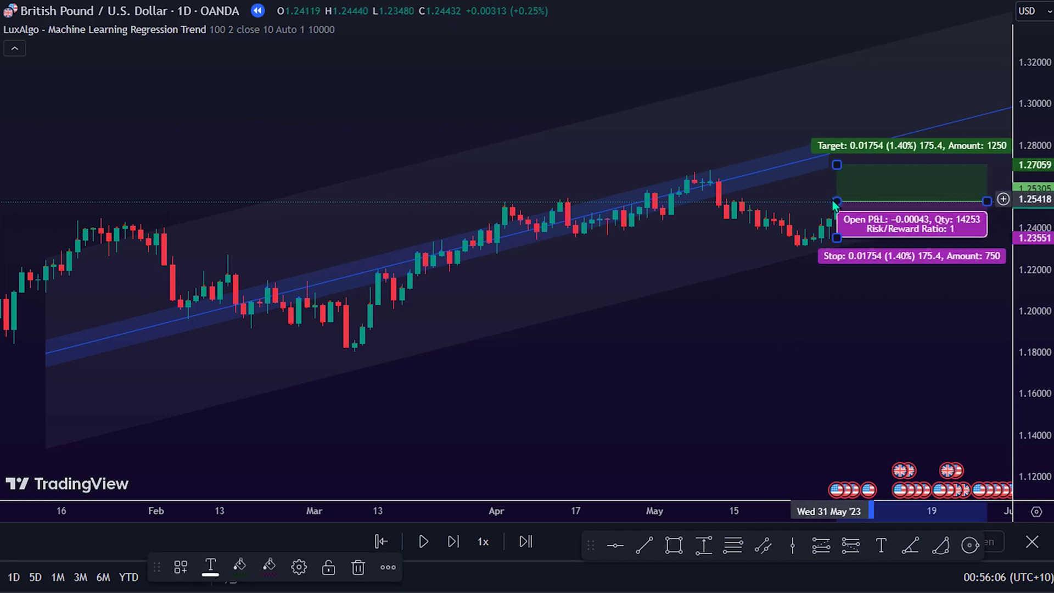
{"action": "left_click_drag", "start_coordinate": [837, 238], "coordinate": [837, 262]}
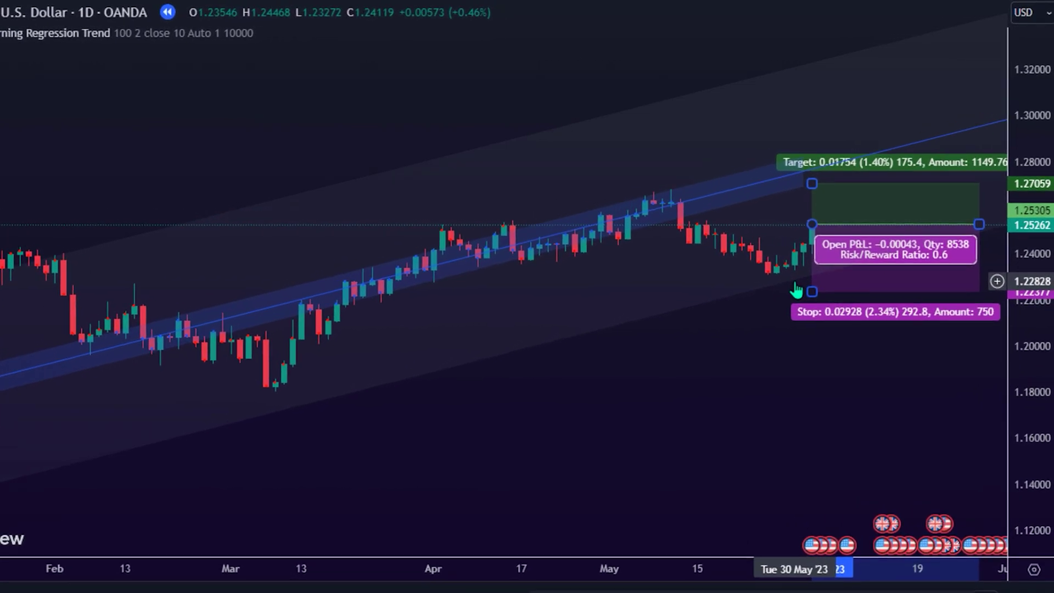
{"action": "left_click_drag", "start_coordinate": [805, 192], "coordinate": [809, 80]}
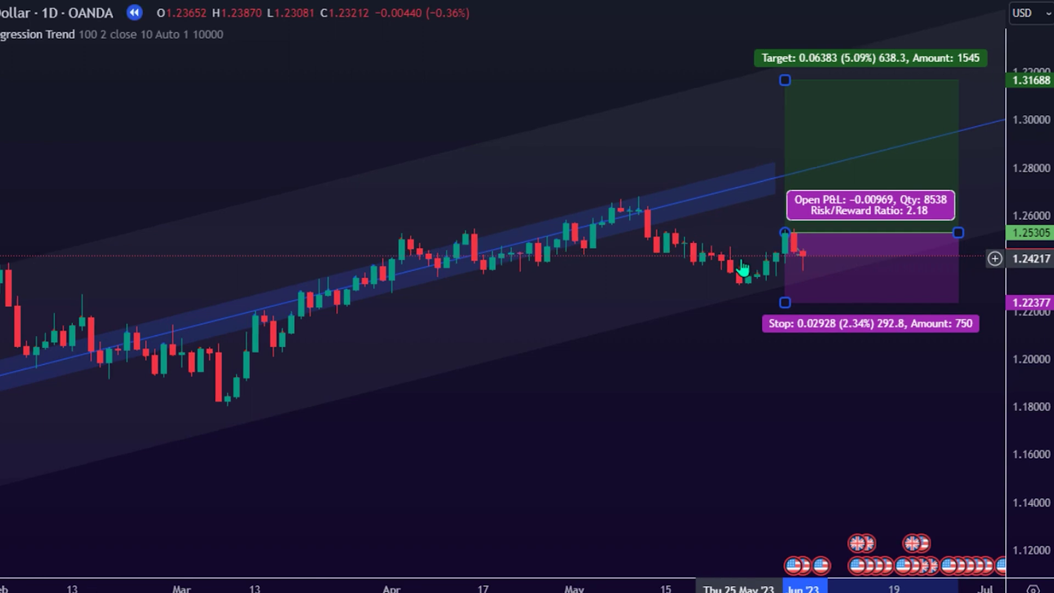
Raise the GBP/USD long position's target to 1.33565 and extend its time span further forward.
{"action": "scroll", "coordinate": [768, 267], "scroll_direction": "up", "scroll_amount": 2}
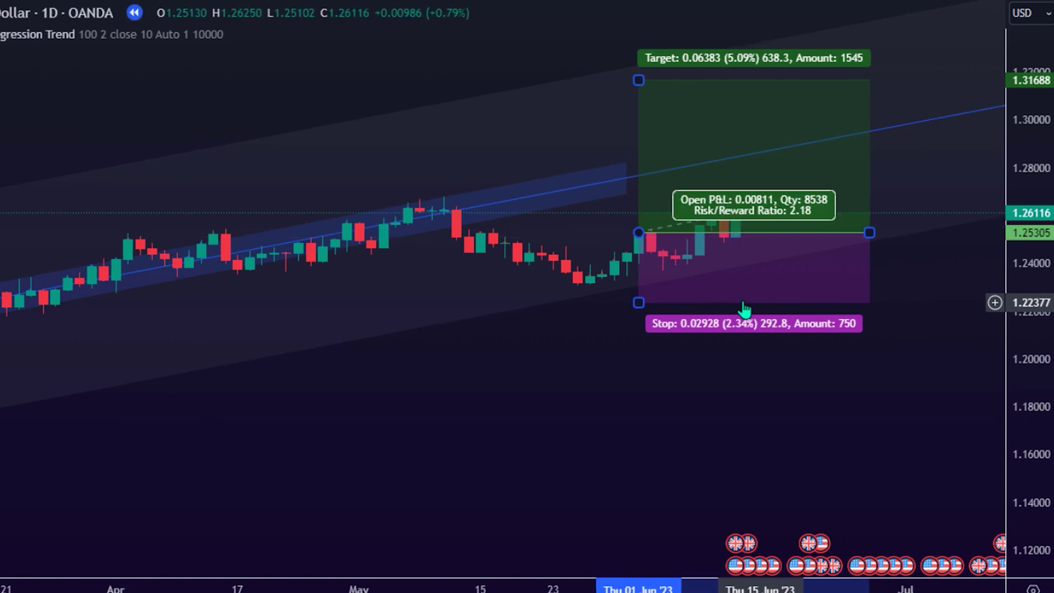
{"action": "left_click_drag", "start_coordinate": [599, 303], "coordinate": [543, 309]}
{"action": "left_click", "coordinate": [543, 300]}
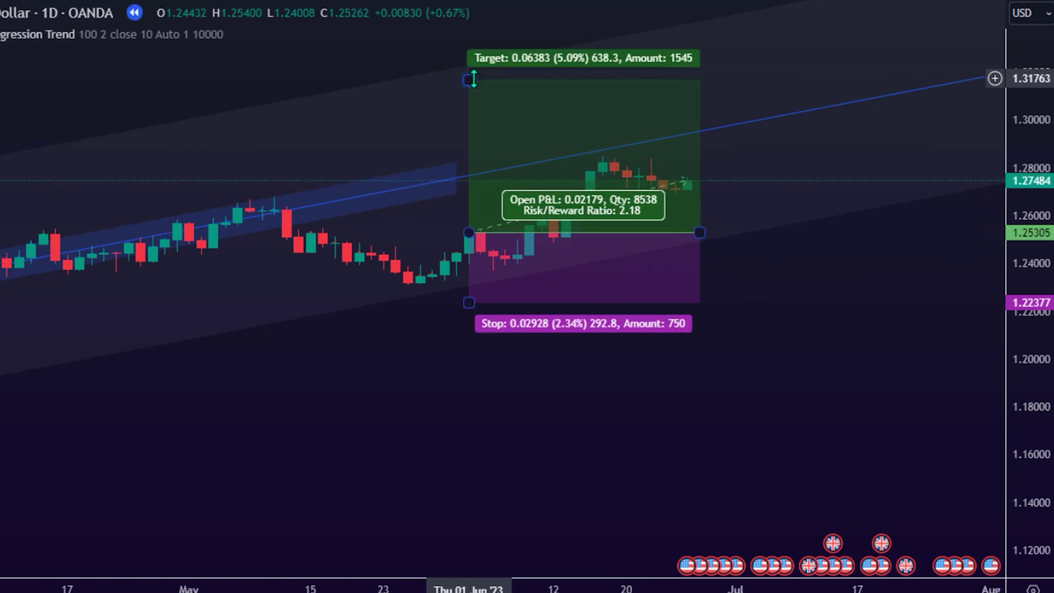
{"action": "left_click_drag", "start_coordinate": [474, 77], "coordinate": [497, 35]}
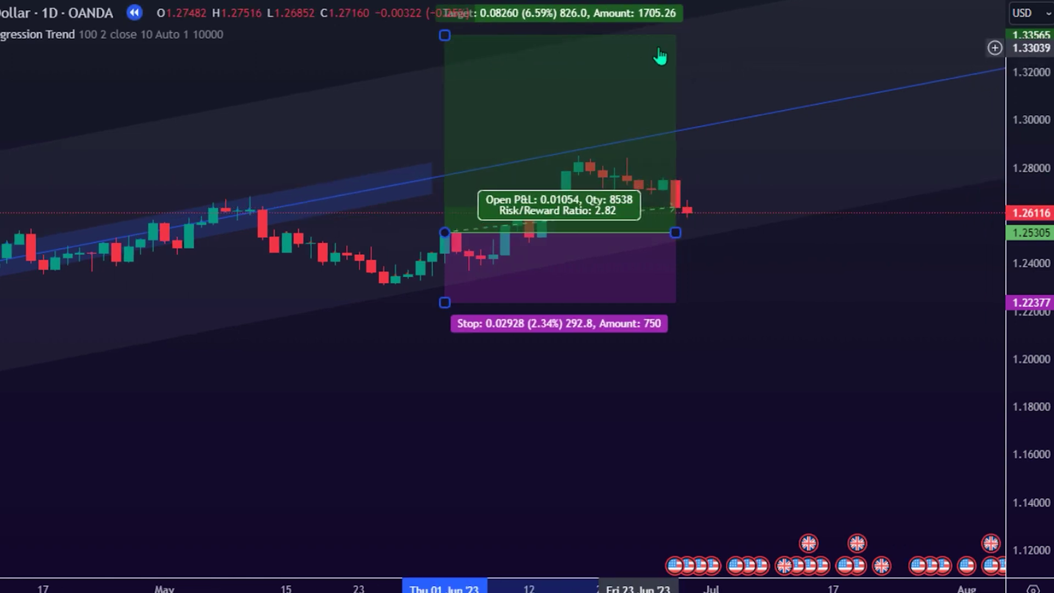
{"action": "left_click_drag", "start_coordinate": [674, 231], "coordinate": [884, 219]}
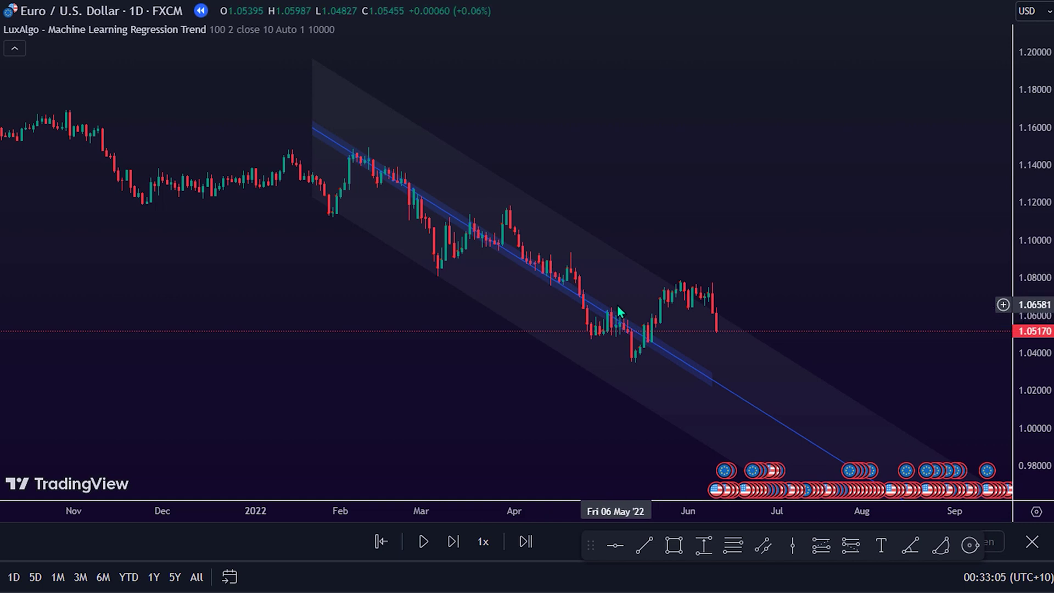
Place a short position on the EUR/USD daily chart at 10 June 2022, with entry 1.05258, stop 1.08690 and target 0.98312.
{"action": "scroll", "coordinate": [577, 278], "scroll_direction": "up", "scroll_amount": 2}
{"action": "left_click_drag", "start_coordinate": [535, 247], "coordinate": [659, 245]}
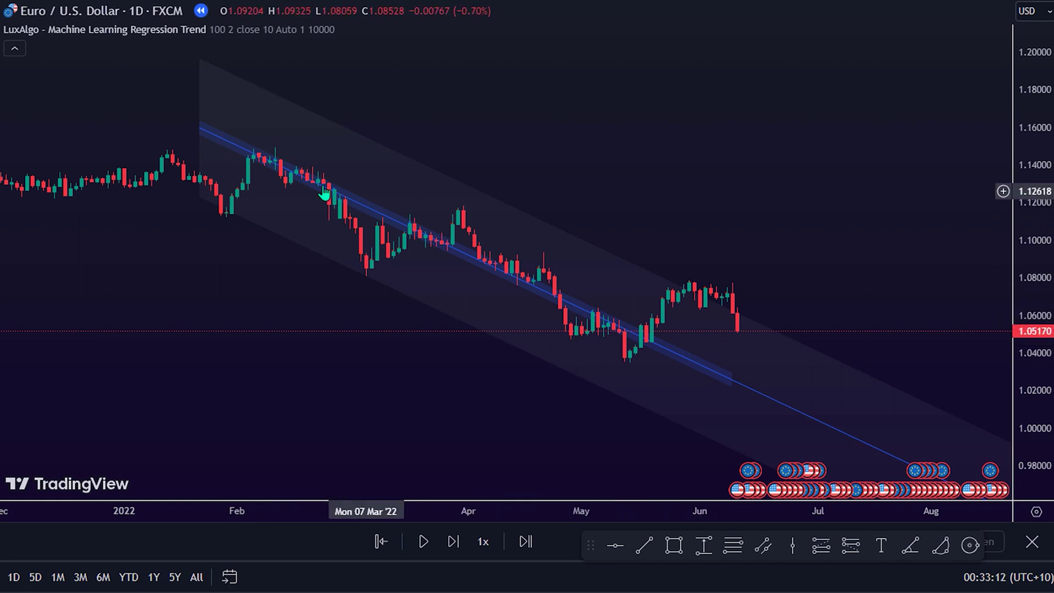
{"action": "scroll", "coordinate": [511, 309], "scroll_direction": "up", "scroll_amount": 1}
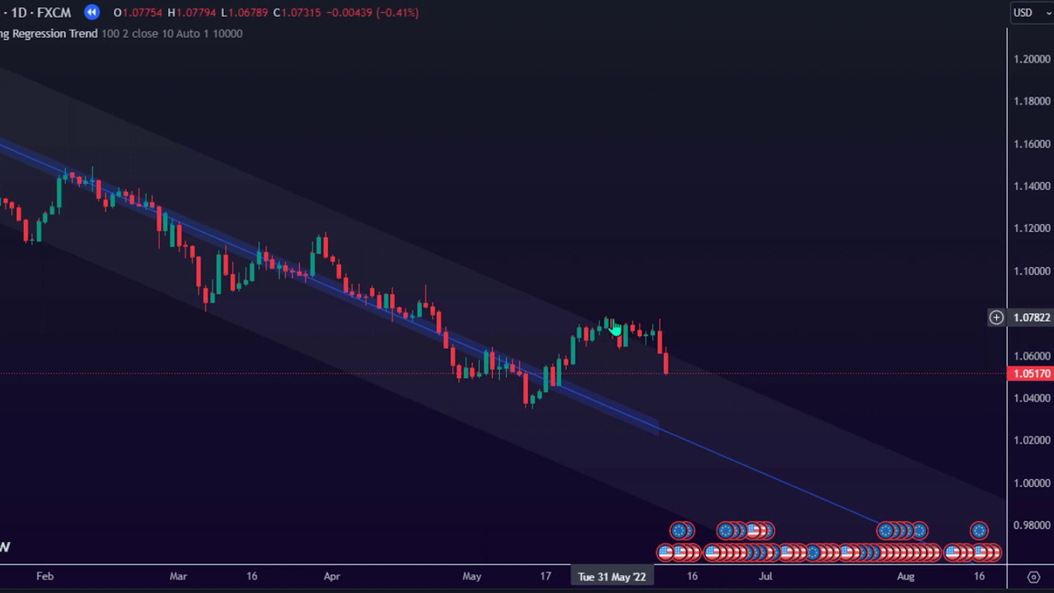
{"action": "left_click", "coordinate": [666, 371]}
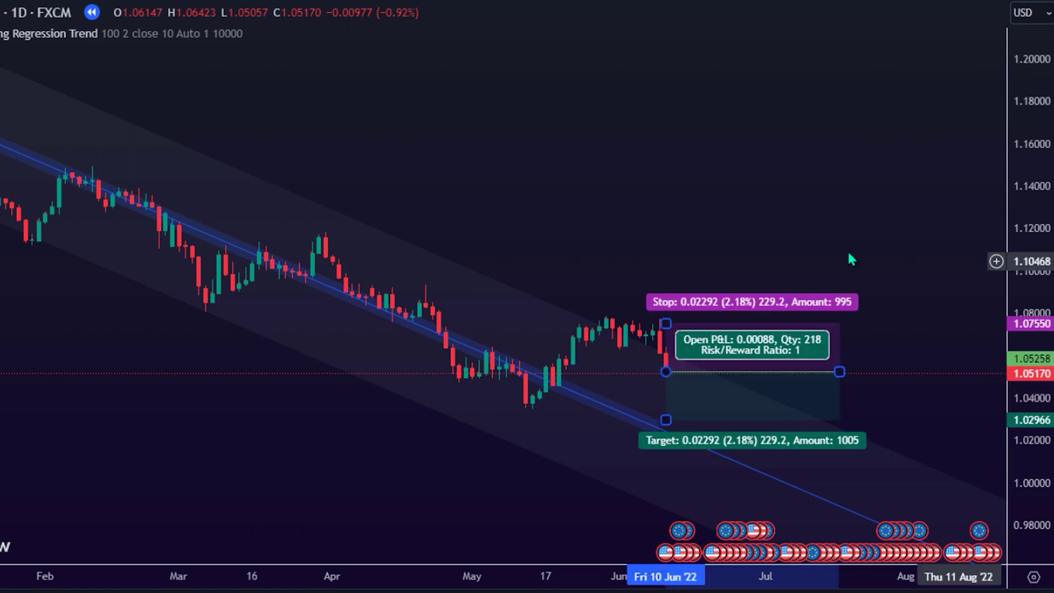
{"action": "left_click_drag", "start_coordinate": [666, 323], "coordinate": [665, 299]}
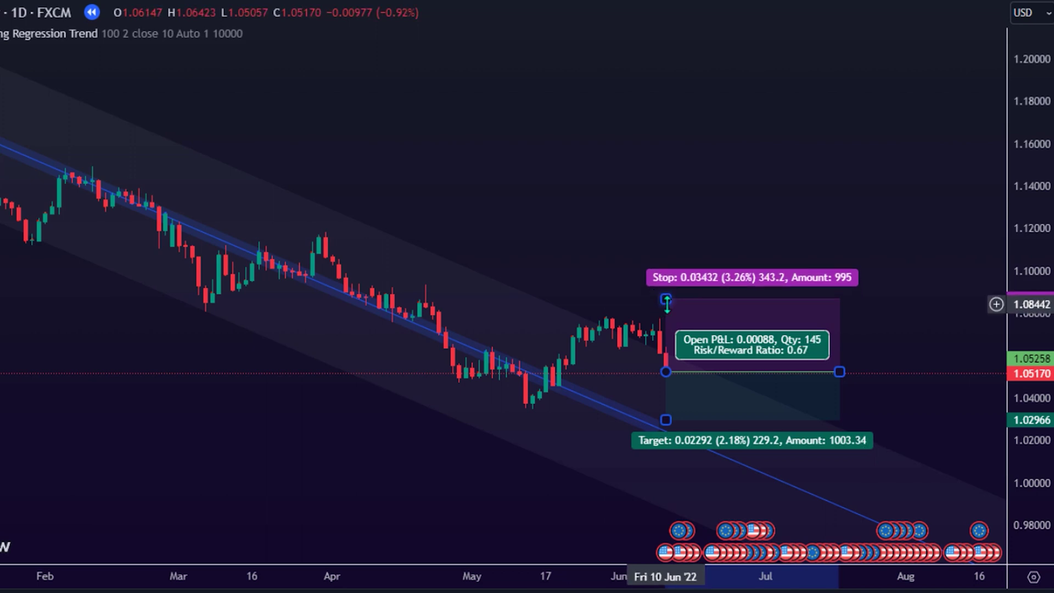
{"action": "scroll", "coordinate": [630, 412], "scroll_direction": "right", "scroll_amount": 3}
{"action": "left_click_drag", "start_coordinate": [551, 420], "coordinate": [557, 519]}
Extend the EUR/USD short position's time span to about 1 August 2022 while following the replayed price.
{"action": "scroll", "coordinate": [434, 419], "scroll_direction": "right", "scroll_amount": 3}
{"action": "left_click", "coordinate": [703, 368]}
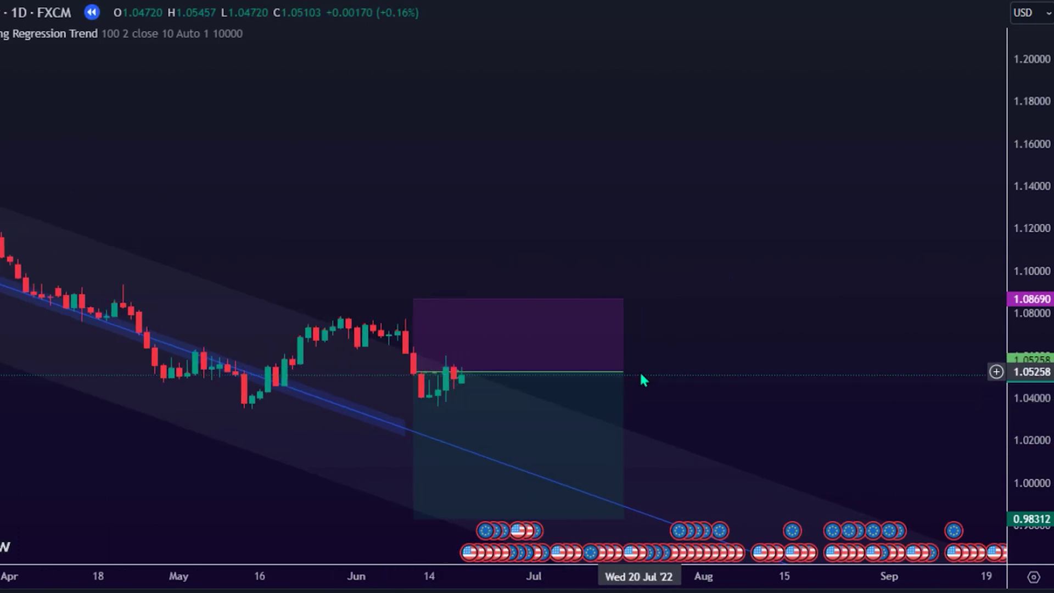
{"action": "scroll", "coordinate": [641, 376], "scroll_direction": "down", "scroll_amount": 1}
{"action": "left_click_drag", "start_coordinate": [649, 379], "coordinate": [714, 372]}
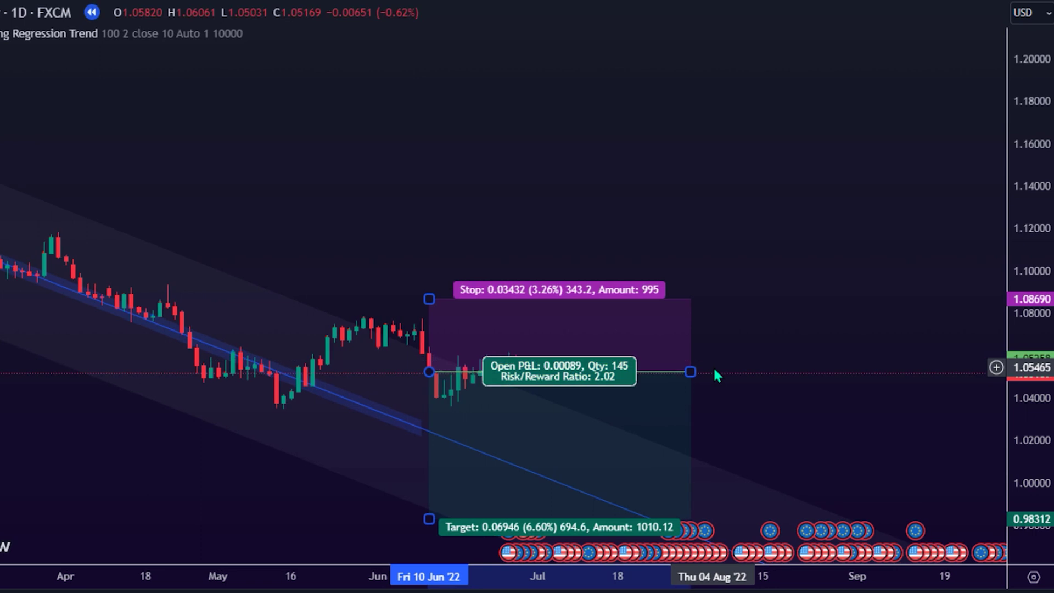
{"action": "scroll", "coordinate": [715, 370], "scroll_direction": "down", "scroll_amount": 1}
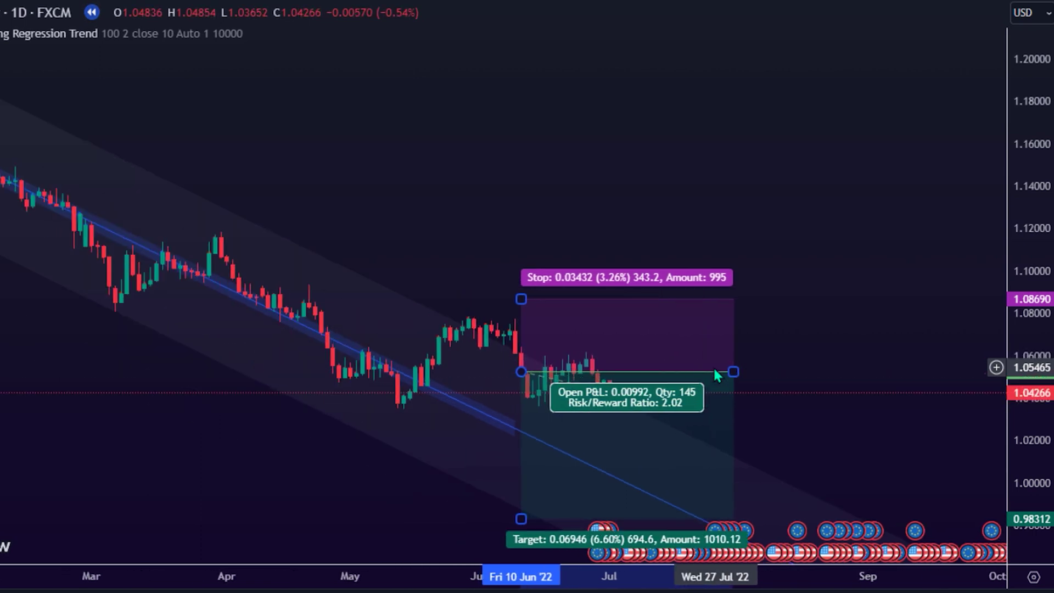
{"action": "scroll", "coordinate": [715, 372], "scroll_direction": "down", "scroll_amount": 1}
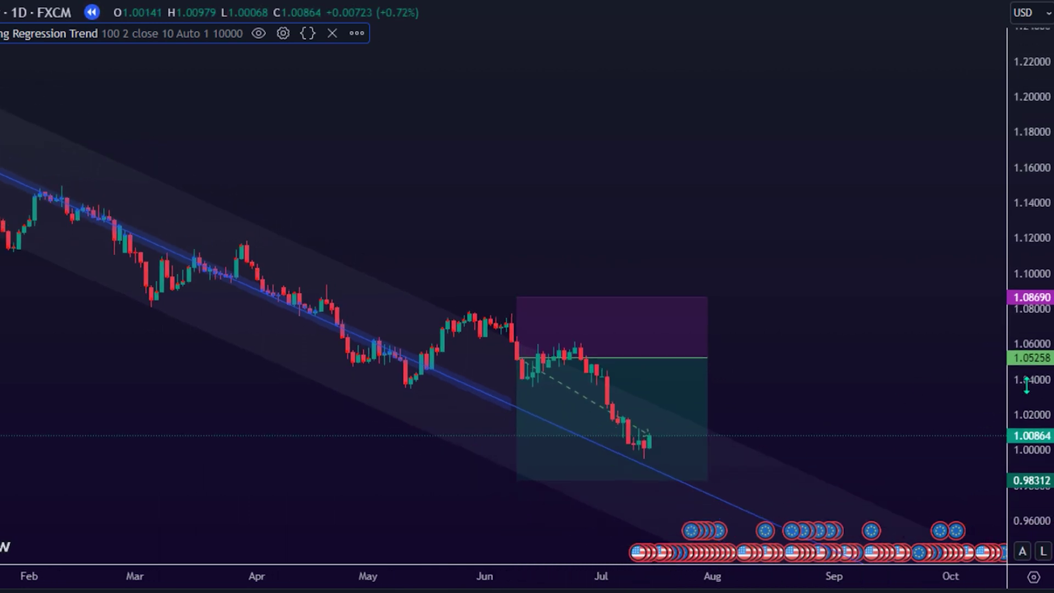
Lower the short position's target along the regression channel to 0.92697 and extend its time span to early September 2022.
{"action": "mouse_move", "coordinate": [680, 360]}
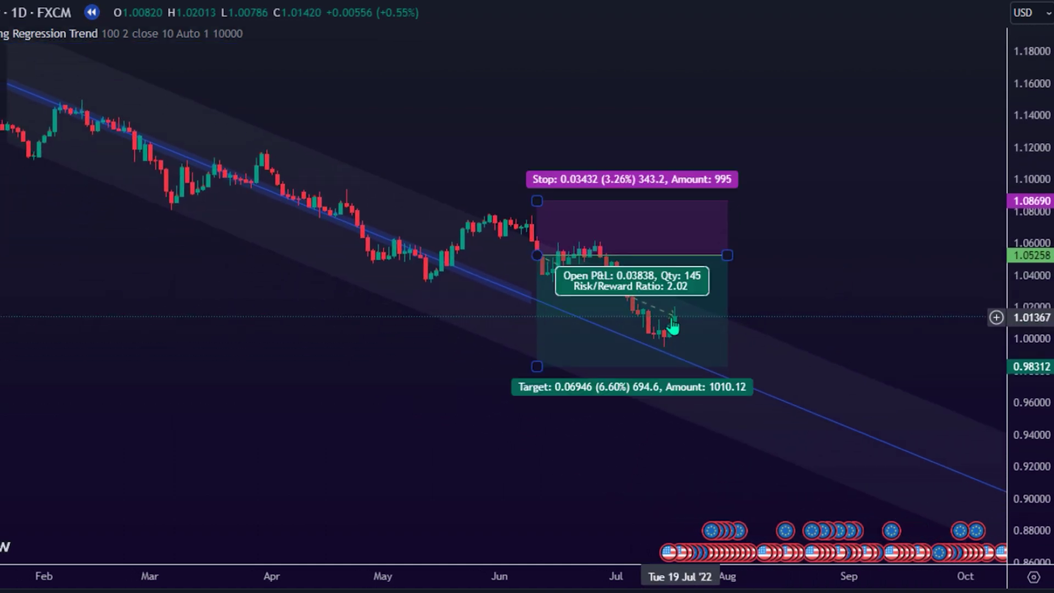
{"action": "left_click_drag", "start_coordinate": [519, 429], "coordinate": [580, 428]}
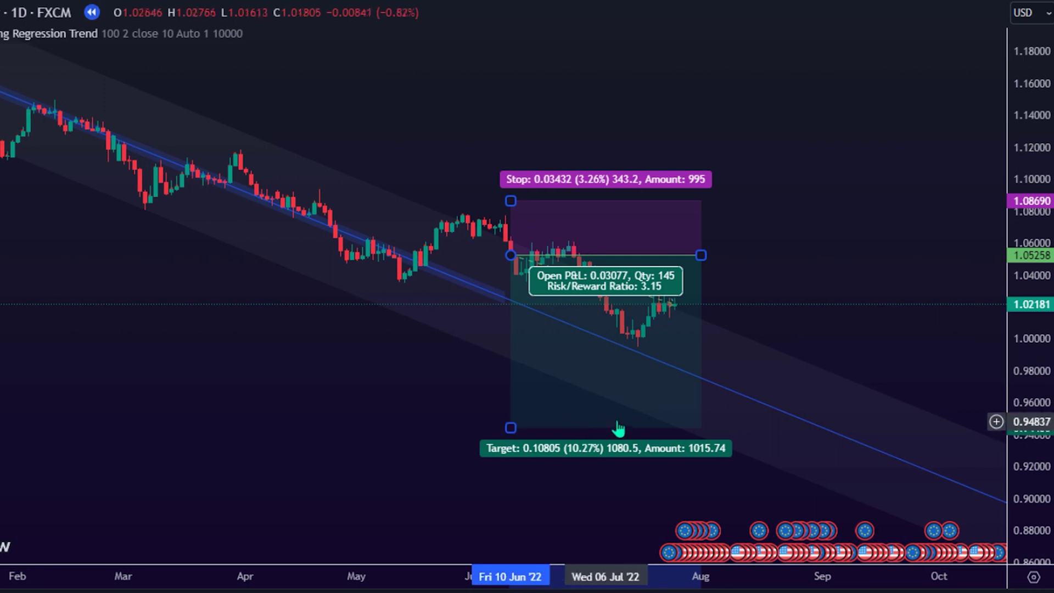
{"action": "left_click_drag", "start_coordinate": [706, 256], "coordinate": [815, 256]}
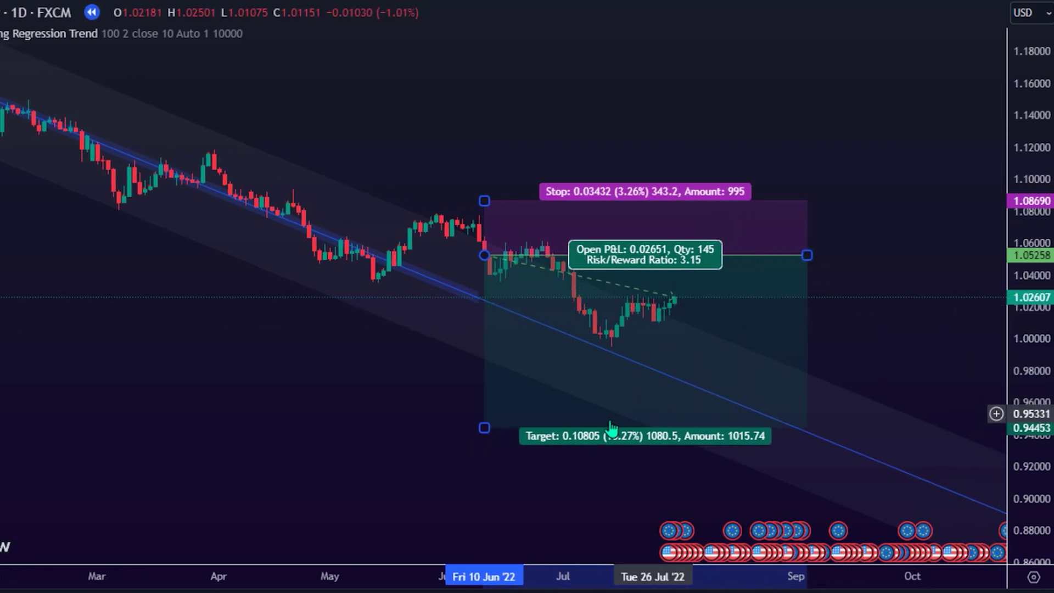
{"action": "left_click_drag", "start_coordinate": [489, 428], "coordinate": [479, 456]}
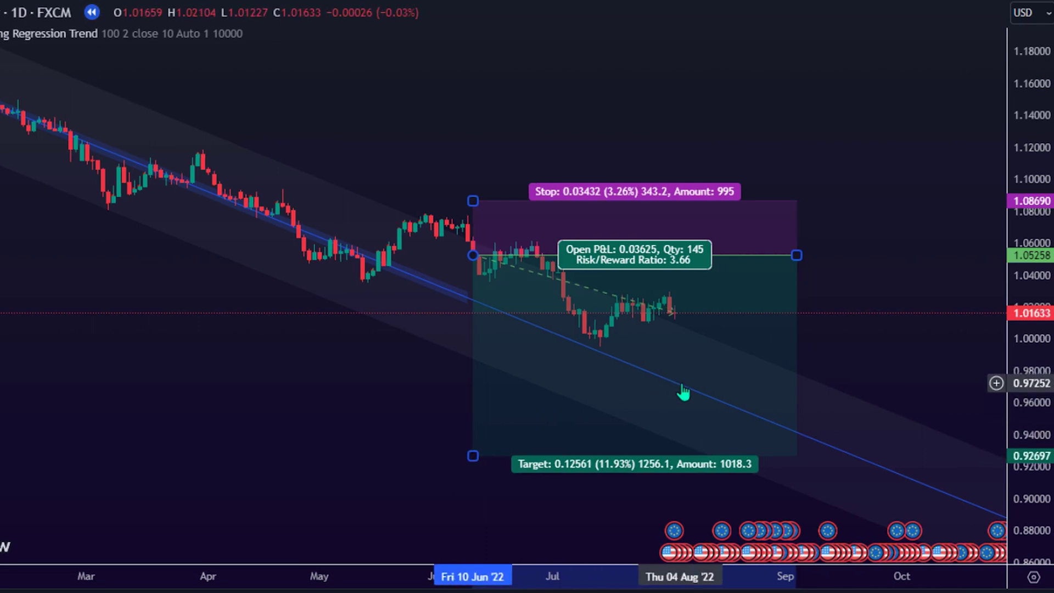